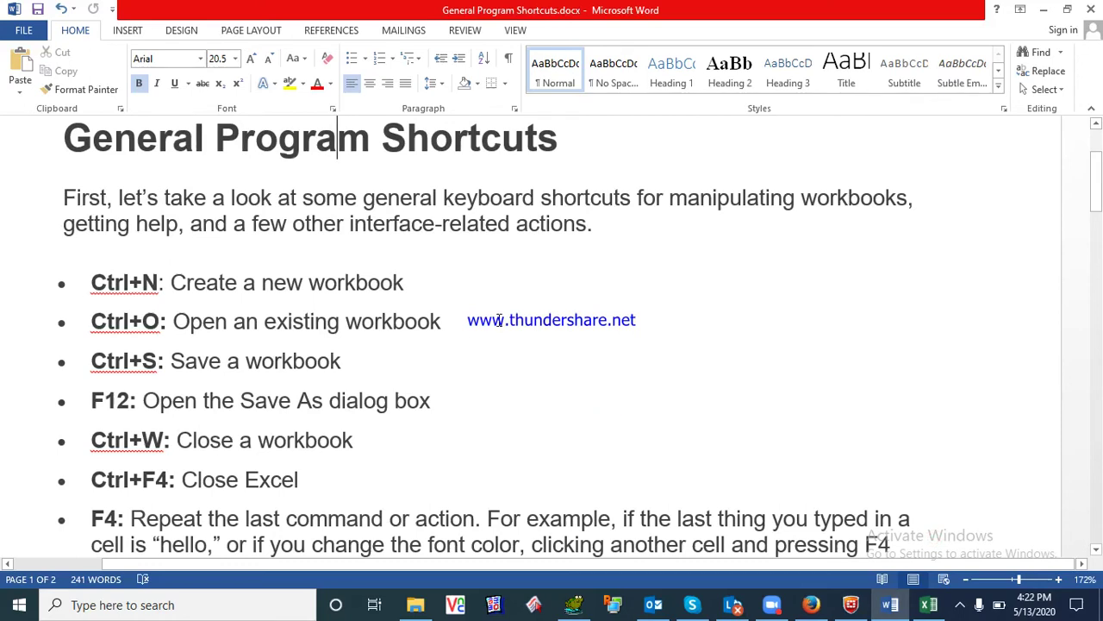
From Book1 with cell E6 selected, create blank workbook Book2 with Ctrl+N, then return to Word
{"action": "left_click", "coordinate": [433, 291]}
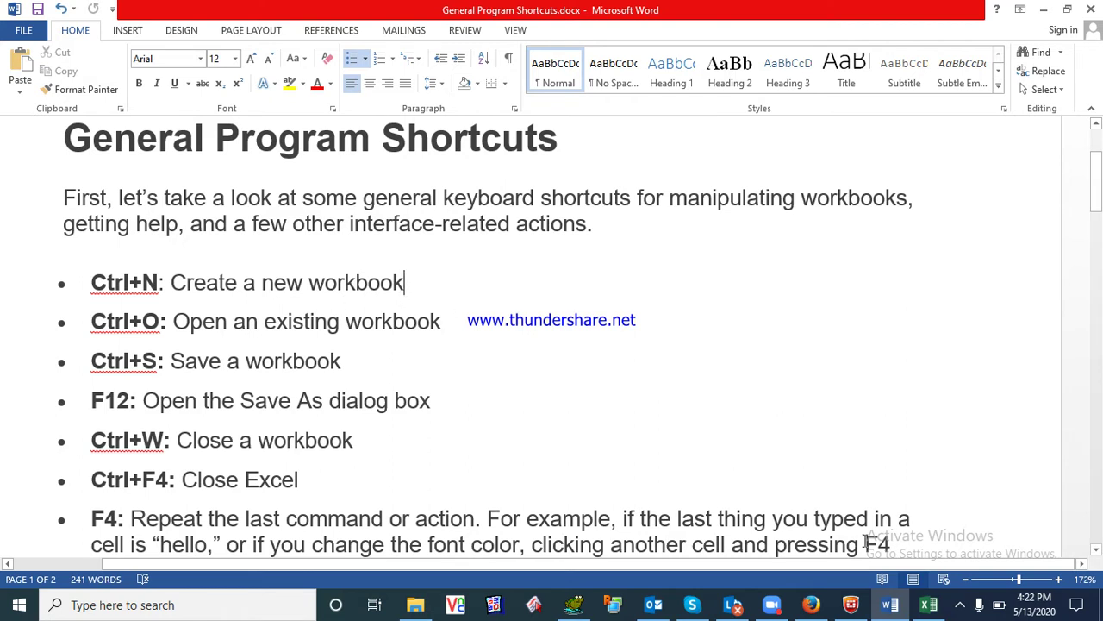
{"action": "left_click", "coordinate": [920, 607]}
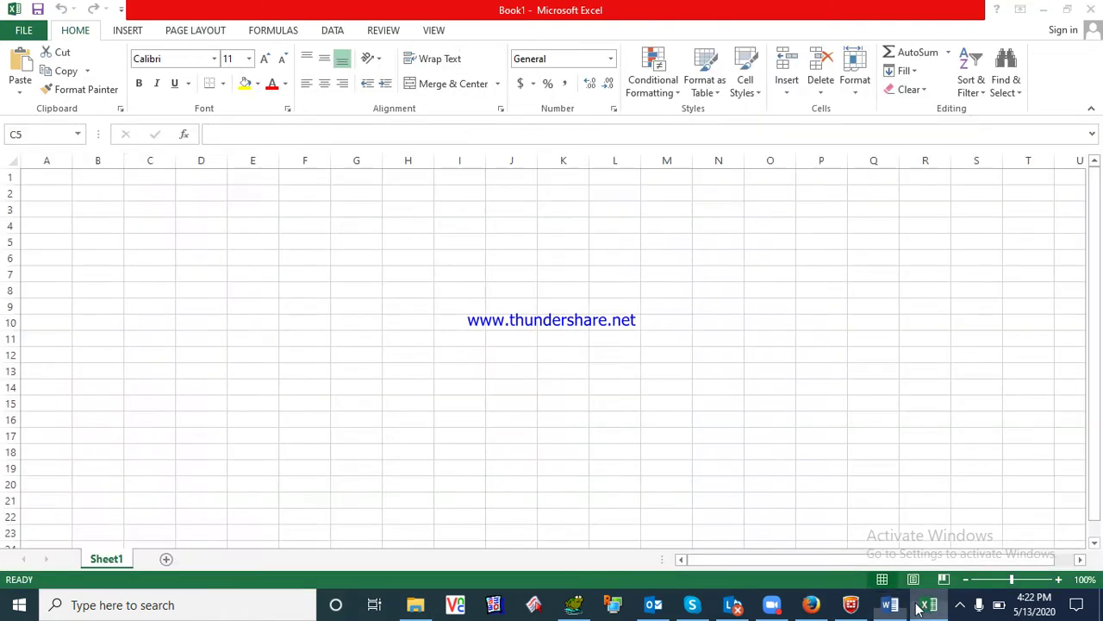
{"action": "left_click", "coordinate": [277, 255]}
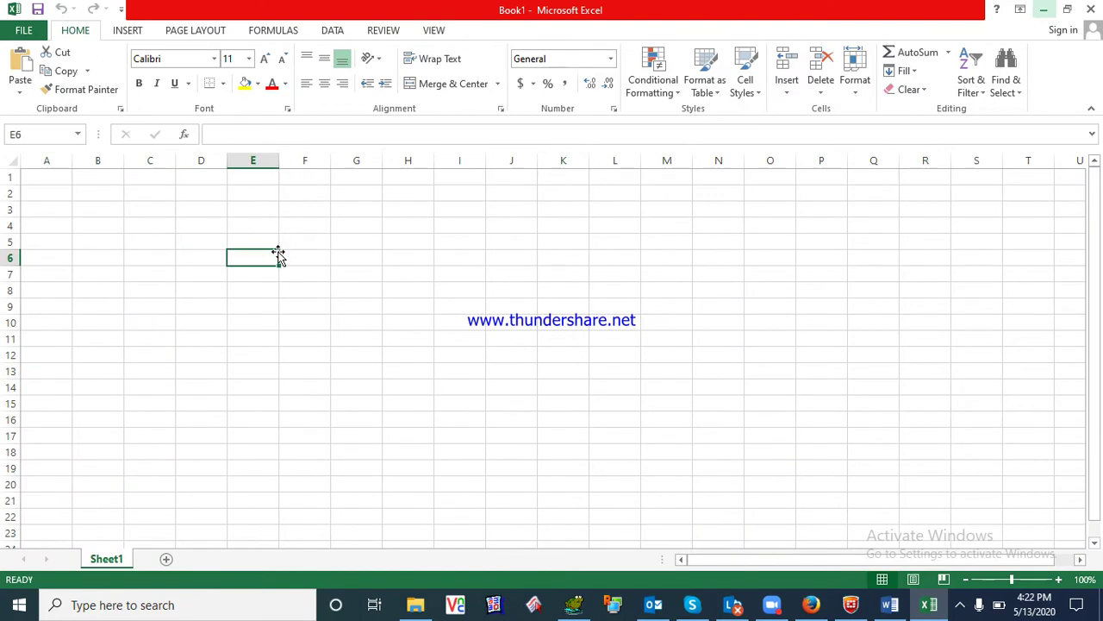
{"action": "key", "text": "ctrl+n"}
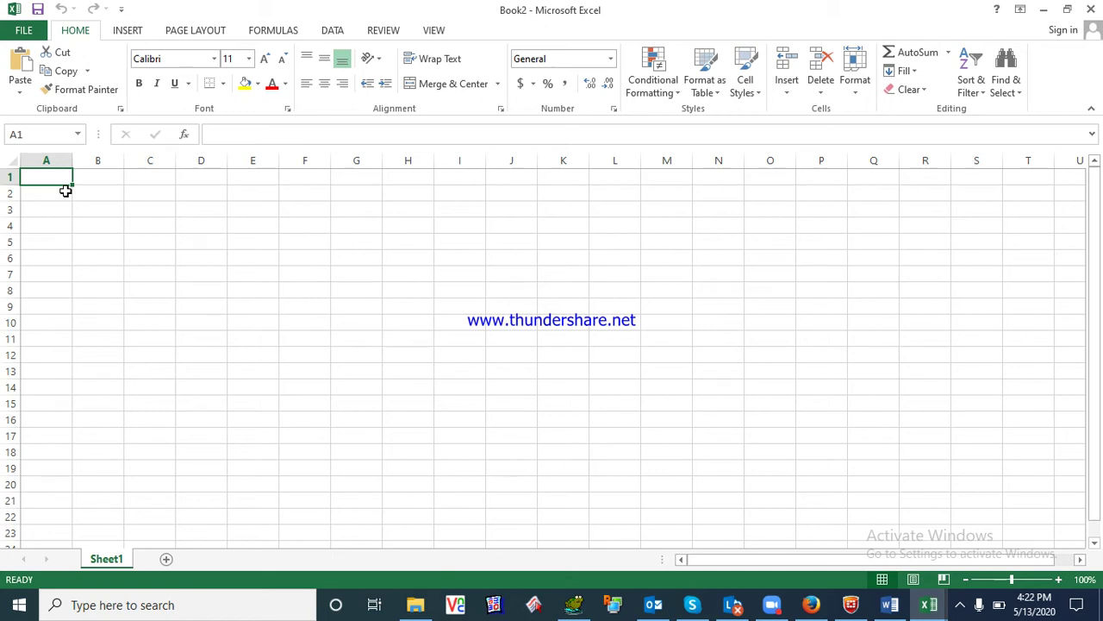
{"action": "left_click", "coordinate": [890, 604]}
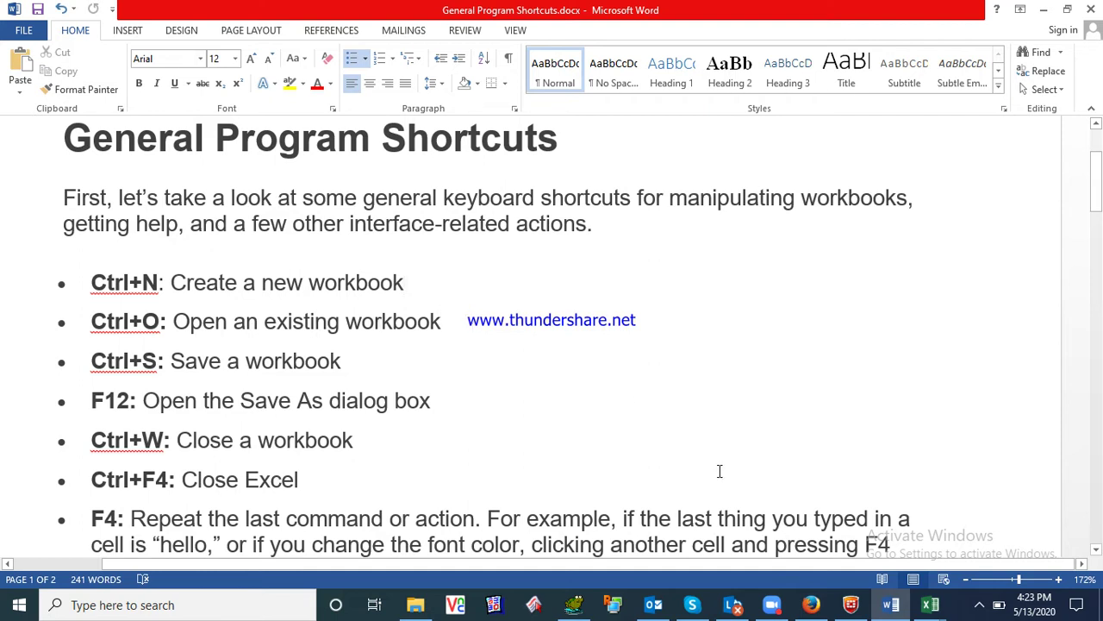
Show the Open page of recent workbooks from Book1 with Ctrl+O, then close Book1
{"action": "mouse_move", "coordinate": [930, 606]}
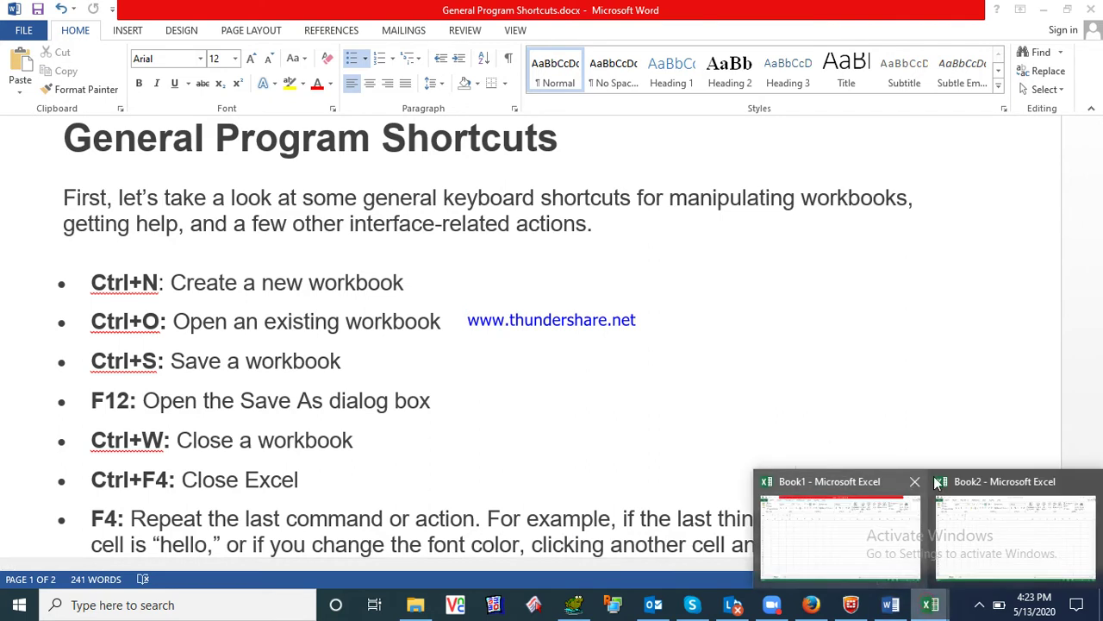
{"action": "left_click", "coordinate": [855, 498]}
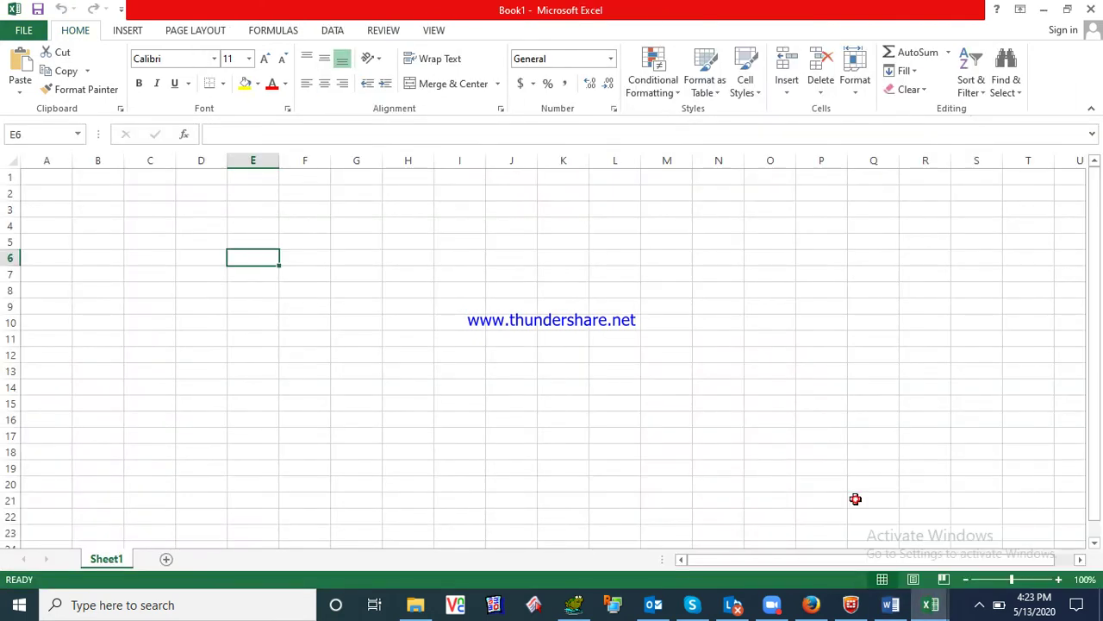
{"action": "left_click", "coordinate": [335, 319]}
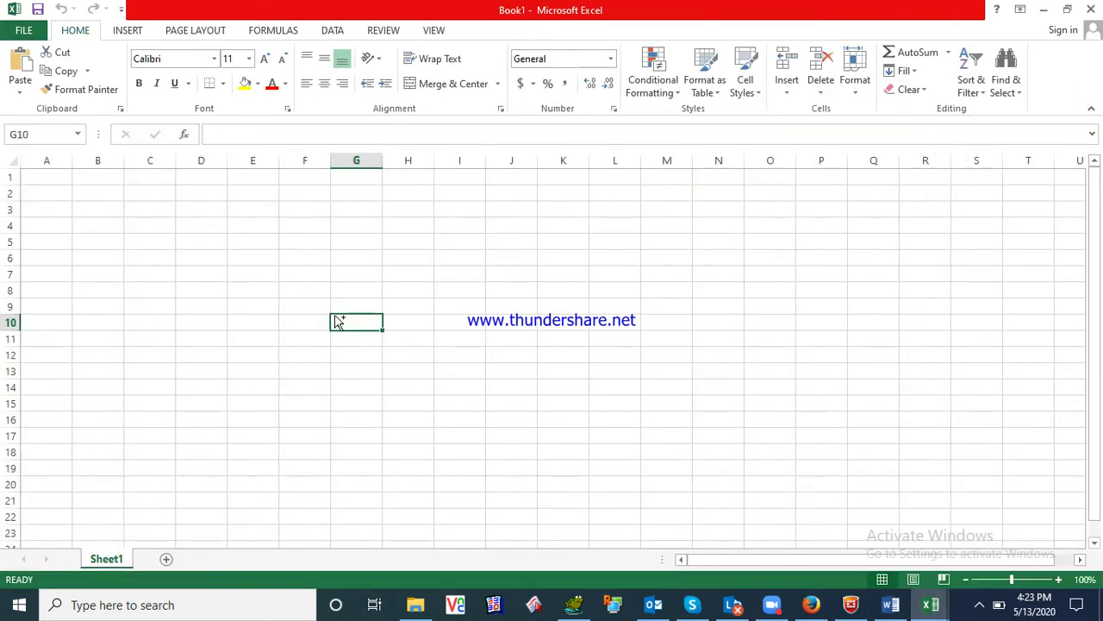
{"action": "key", "text": "ctrl+o"}
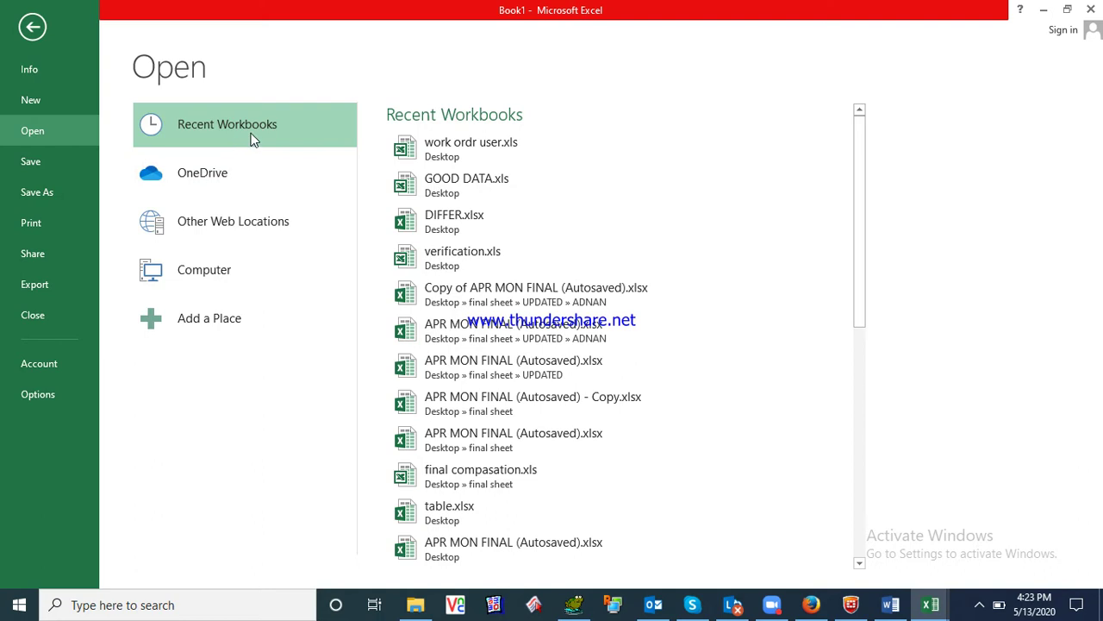
{"action": "left_click", "coordinate": [1090, 11]}
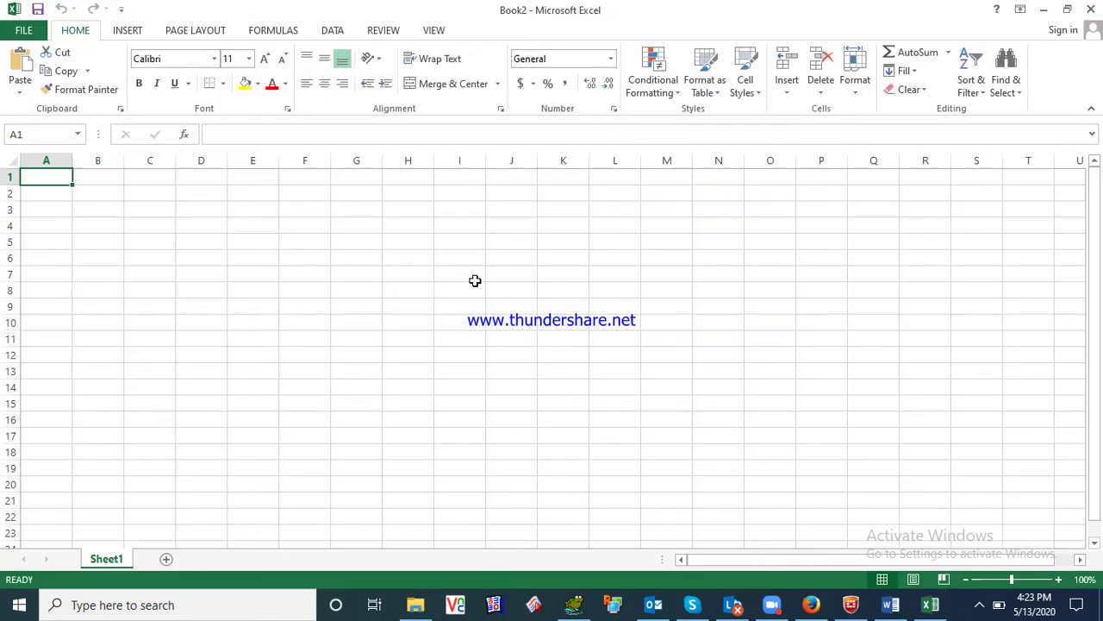
{"action": "left_click", "coordinate": [890, 604]}
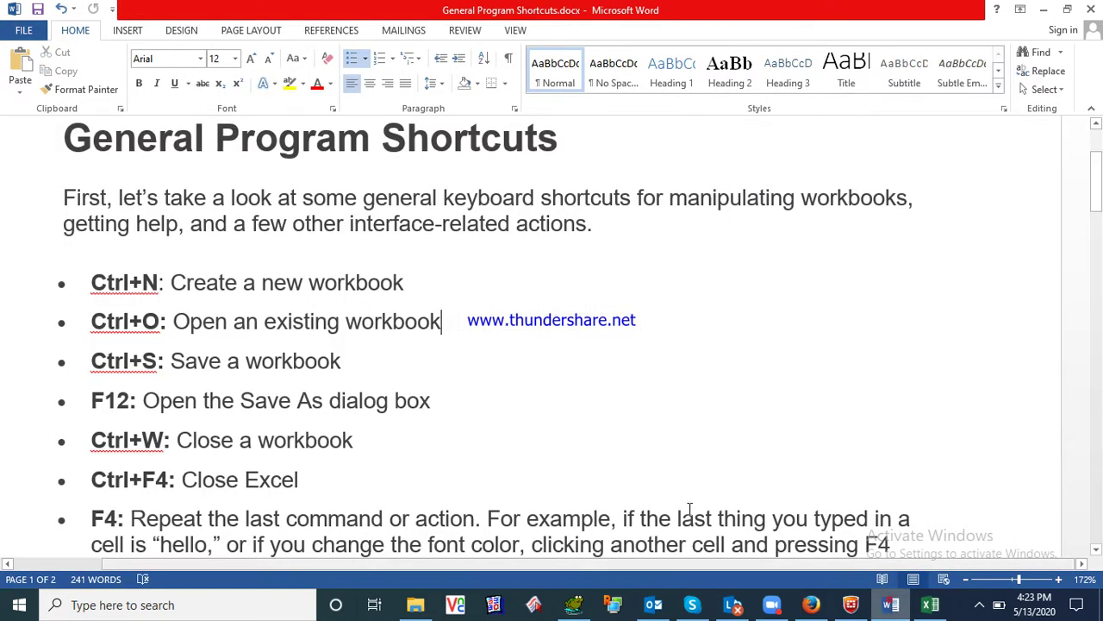
Step through the Save, Save As (F12) and Shift+F11 lines in Word, then bring Book2 forward
{"action": "left_click", "coordinate": [357, 358]}
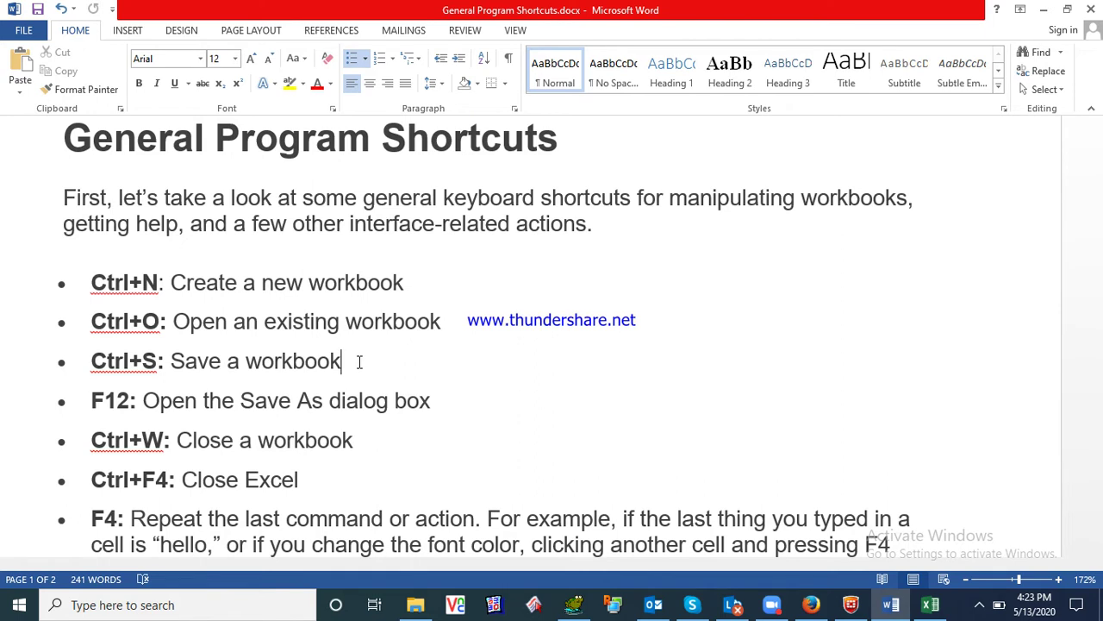
{"action": "left_click", "coordinate": [445, 397]}
{"action": "key", "text": "Down"}
{"action": "key", "text": "Down"}
{"action": "key", "text": "Down"}
{"action": "key", "text": "Down"}
{"action": "key", "text": "Down"}
{"action": "key", "text": "Down"}
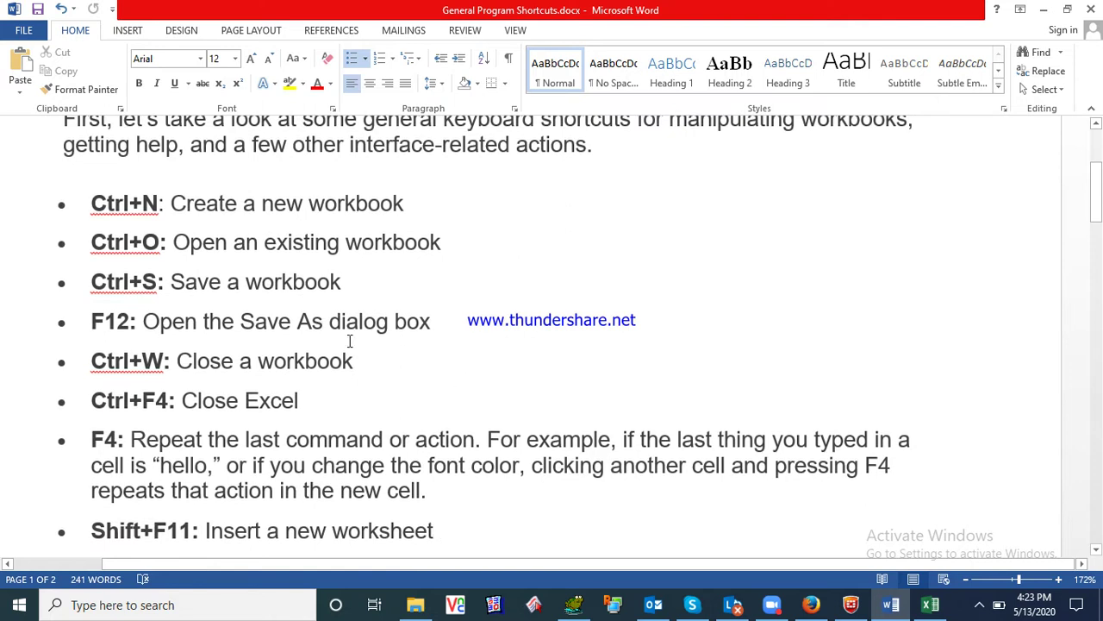
{"action": "left_click", "coordinate": [440, 321]}
{"action": "left_click", "coordinate": [929, 607]}
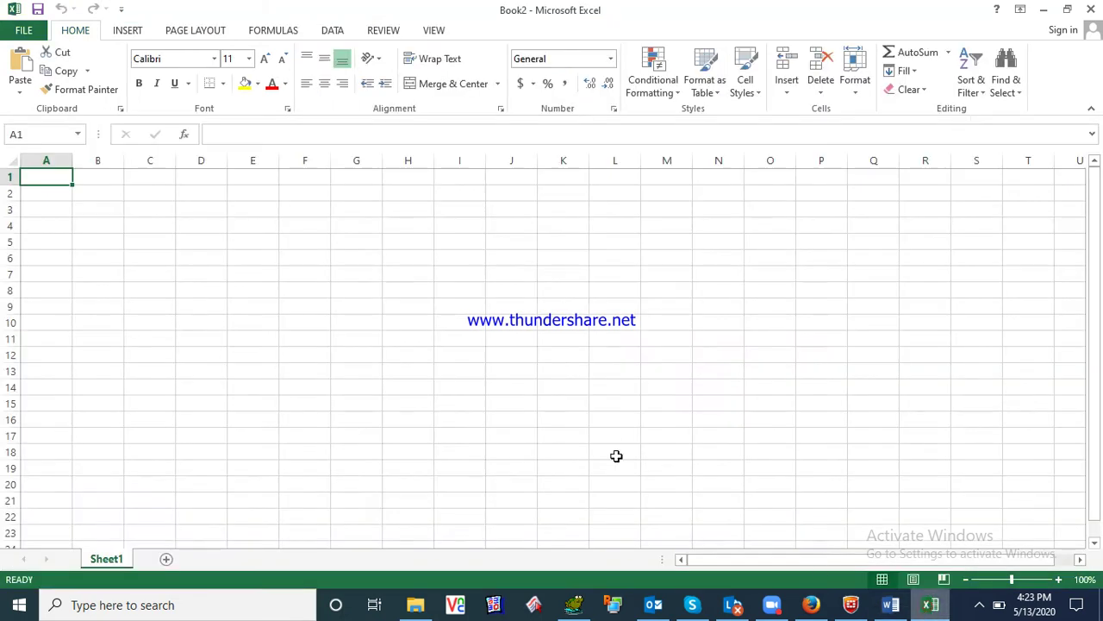
Open Save As for Book2 with F12, proposing Book2.xlsx in Documents, and dismiss it unsaved
{"action": "left_click", "coordinate": [338, 304]}
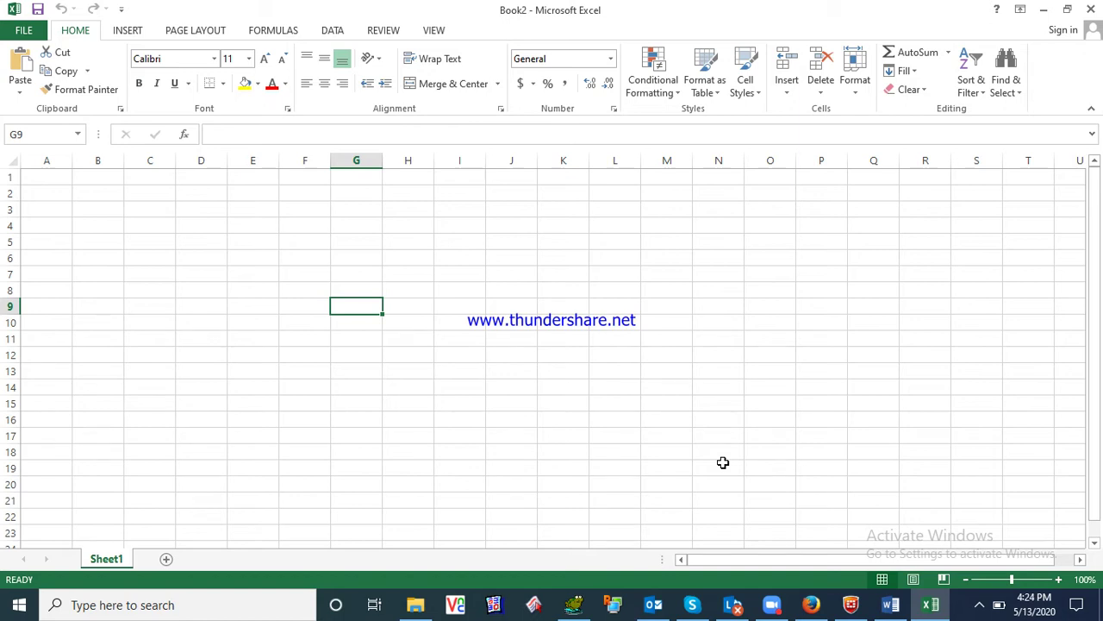
{"action": "key", "text": "F12"}
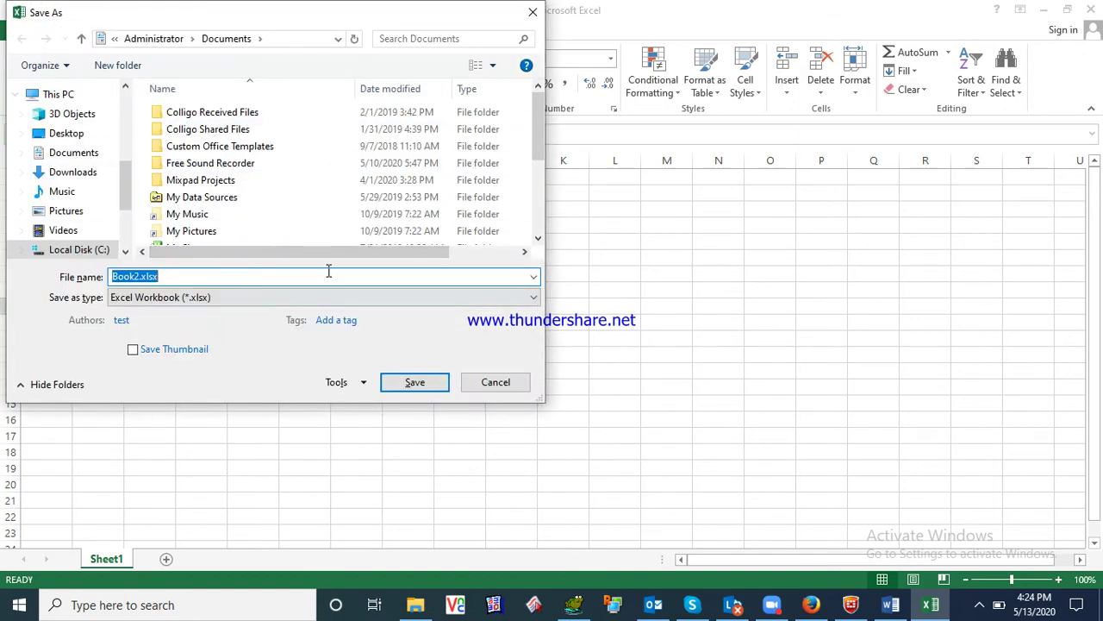
{"action": "left_click", "coordinate": [533, 13]}
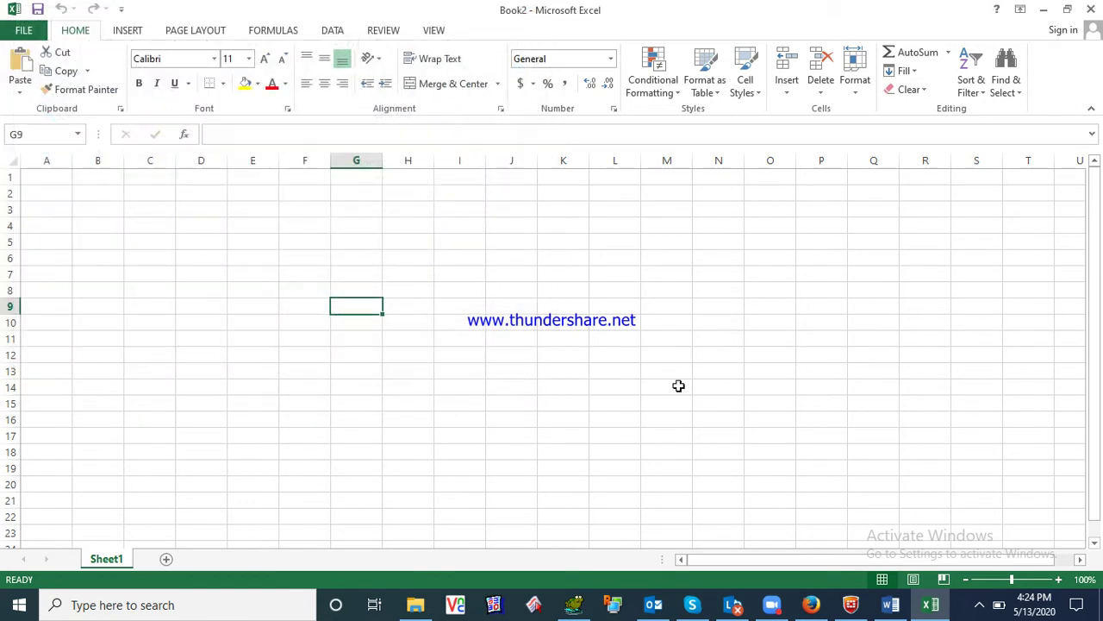
{"action": "left_click", "coordinate": [891, 604]}
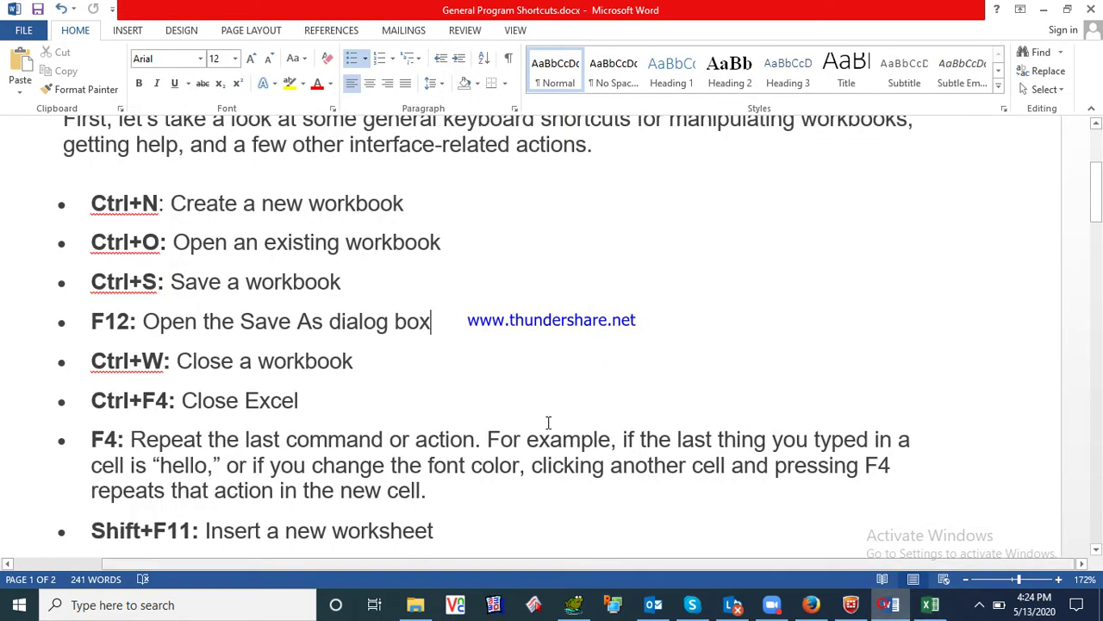
{"action": "left_click", "coordinate": [368, 370]}
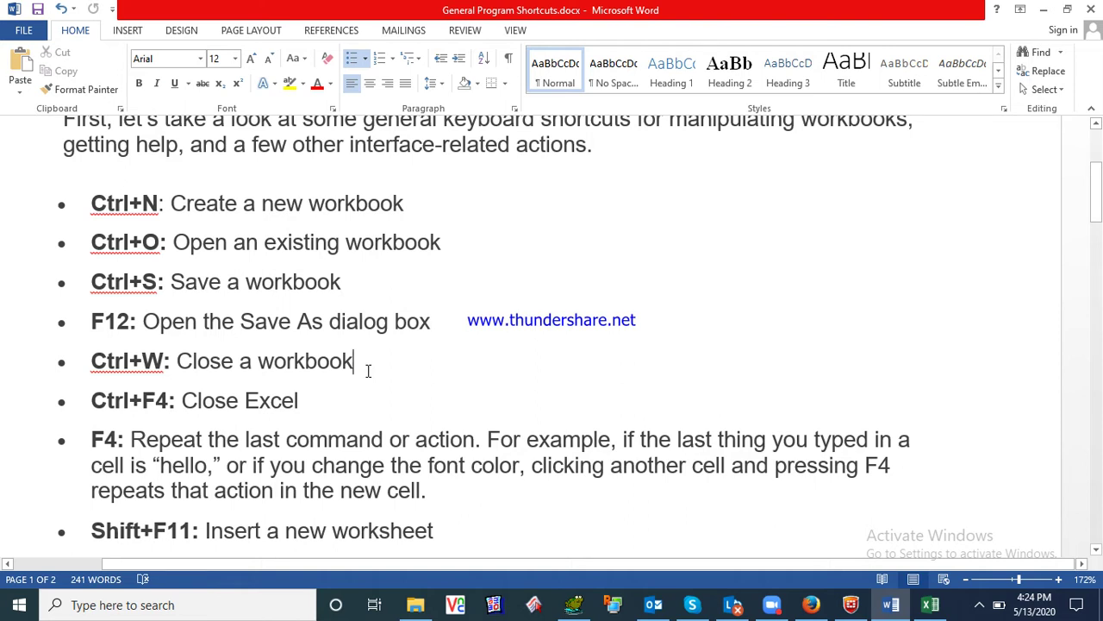
{"action": "left_click", "coordinate": [927, 606]}
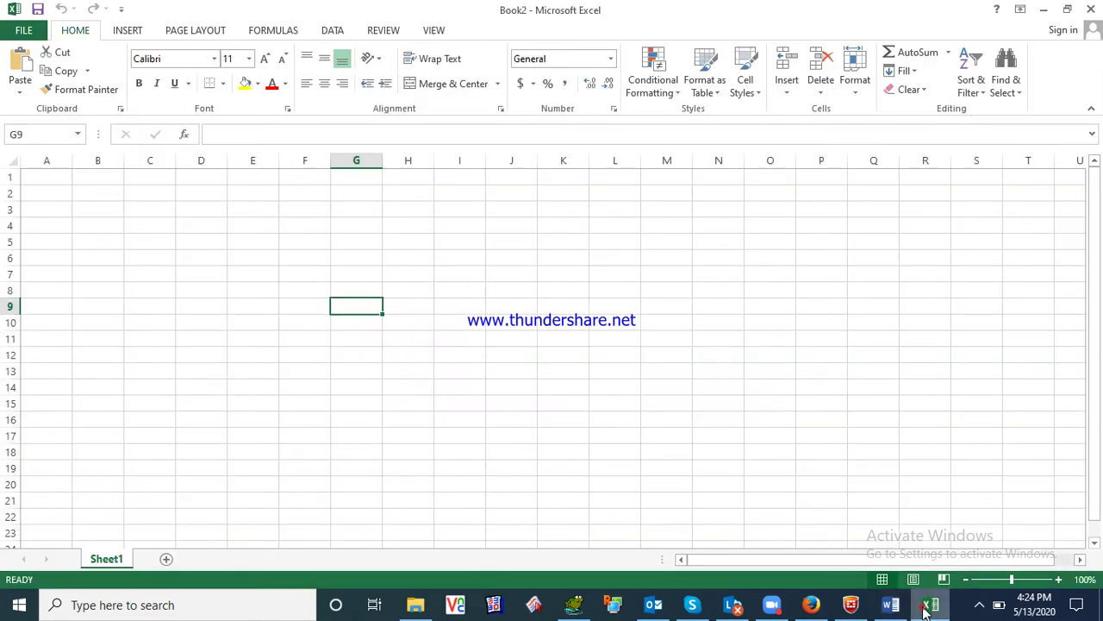
{"action": "left_click", "coordinate": [926, 606]}
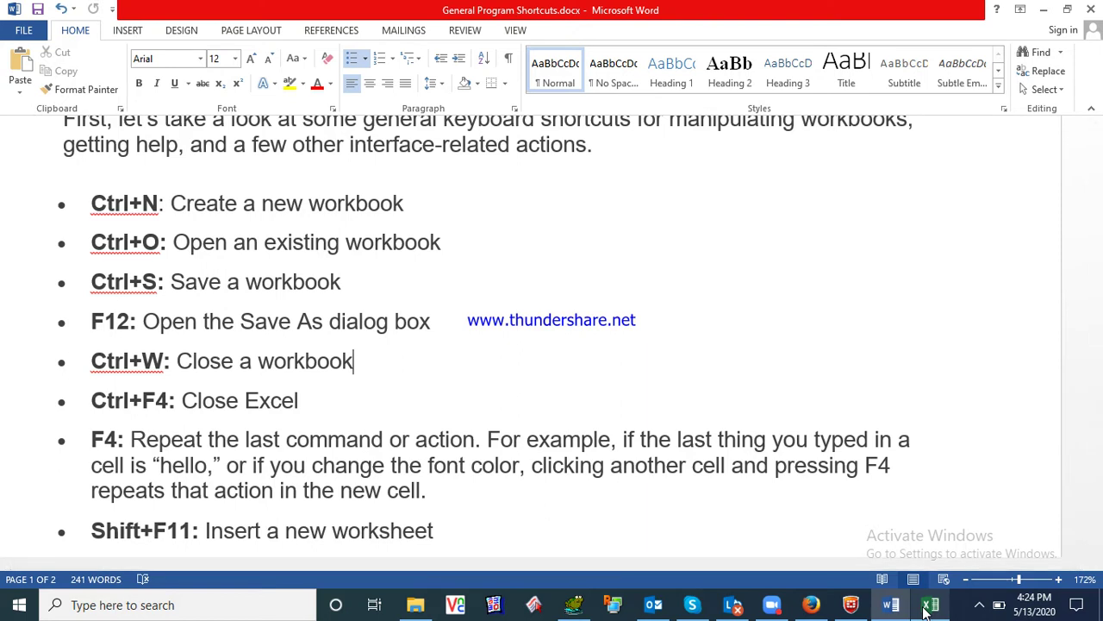
{"action": "left_click", "coordinate": [927, 606]}
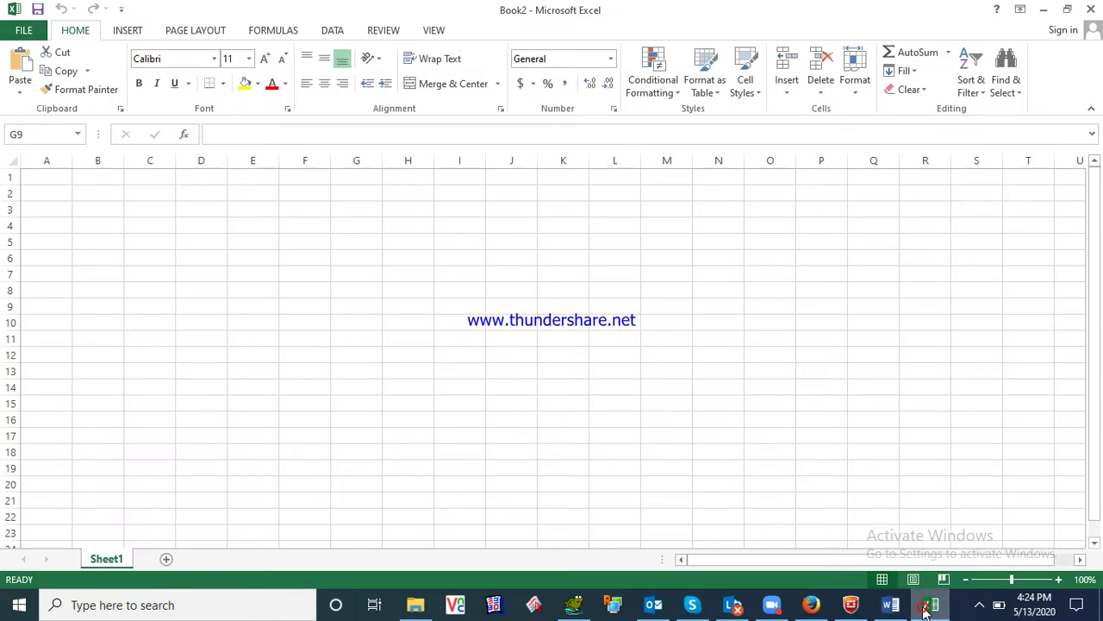
{"action": "left_click", "coordinate": [927, 606]}
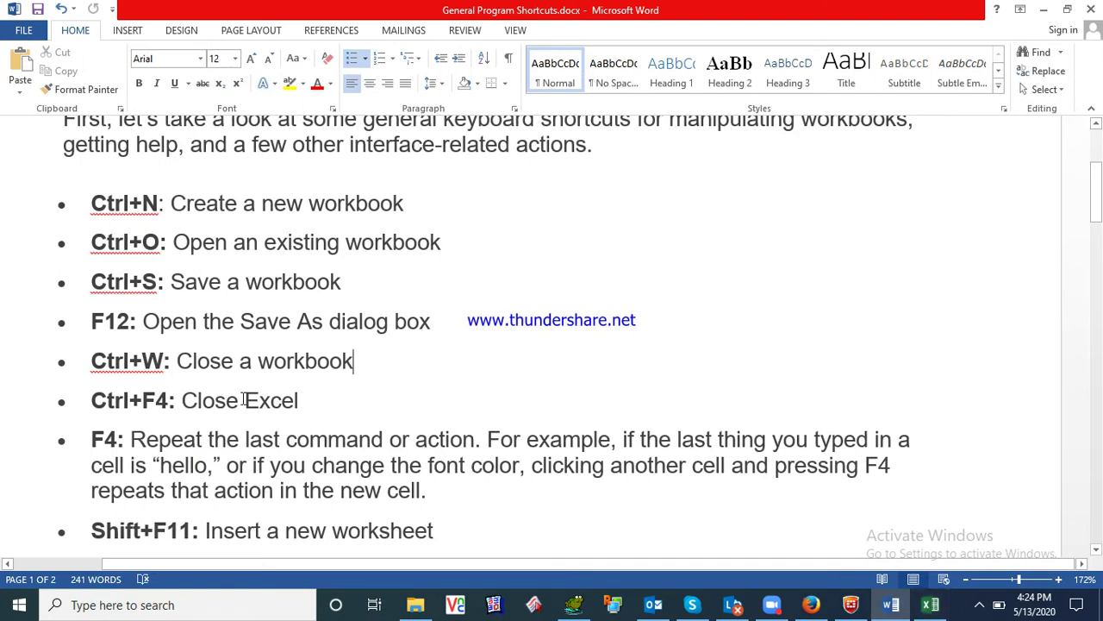
{"action": "left_click", "coordinate": [315, 400]}
{"action": "left_click", "coordinate": [377, 360]}
{"action": "left_click", "coordinate": [330, 395]}
{"action": "key", "text": "Down"}
{"action": "key", "text": "Down"}
{"action": "key", "text": "Down"}
{"action": "key", "text": "Down"}
{"action": "key", "text": "Down"}
{"action": "key", "text": "Down"}
{"action": "key", "text": "Down"}
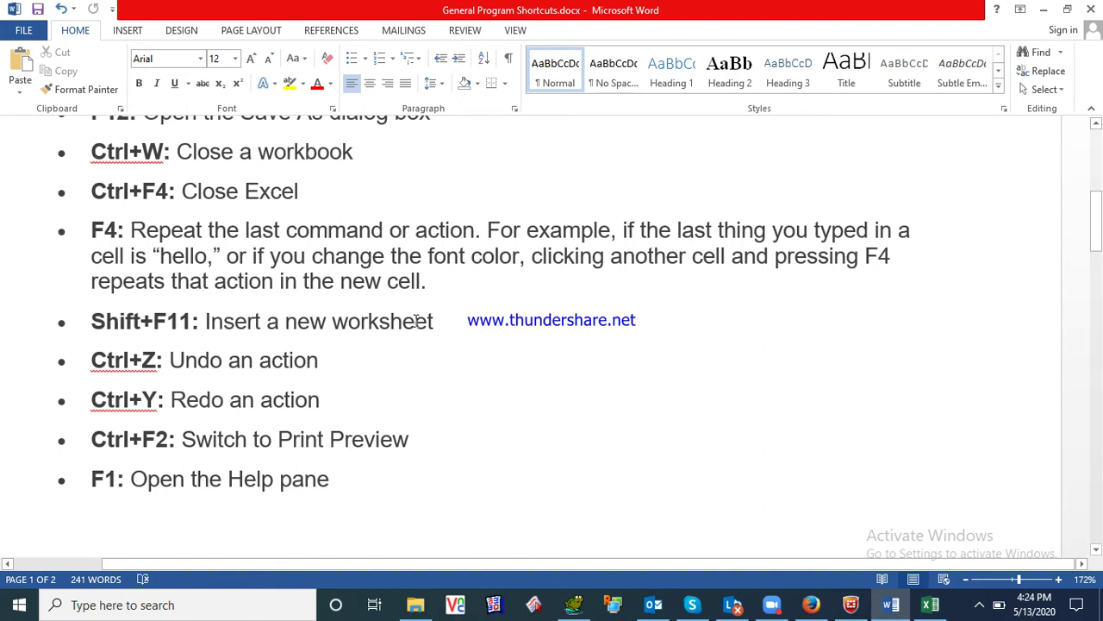
Insert Sheet2 into Book2 with Shift+F11 and switch between the Sheet1 and Sheet2 tabs
{"action": "left_click", "coordinate": [469, 322]}
{"action": "left_click", "coordinate": [930, 604]}
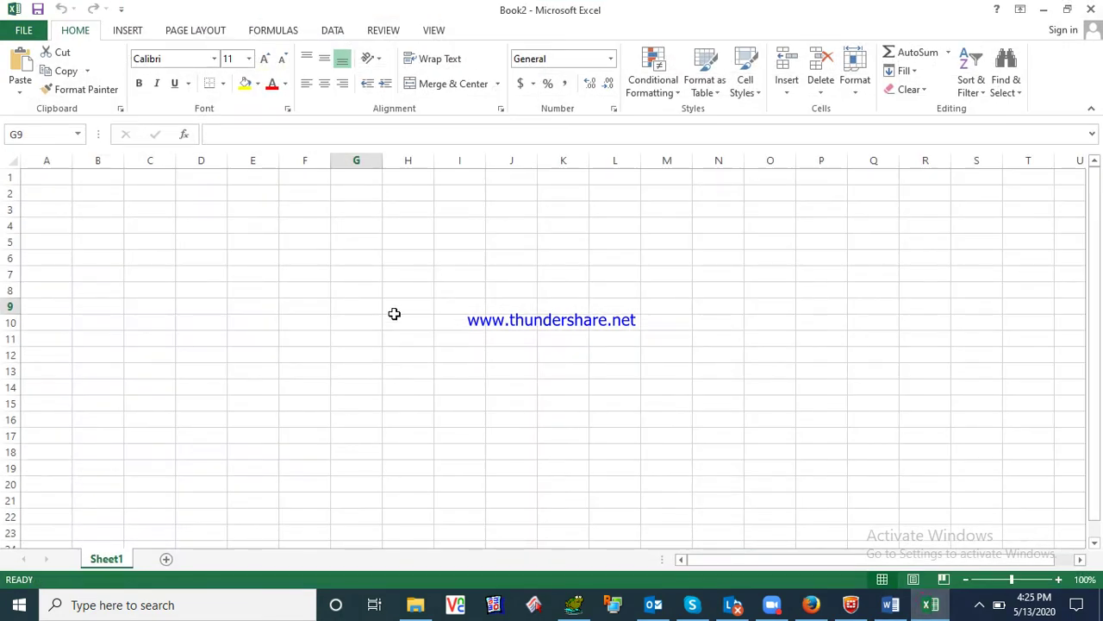
{"action": "key", "text": "shift+F11"}
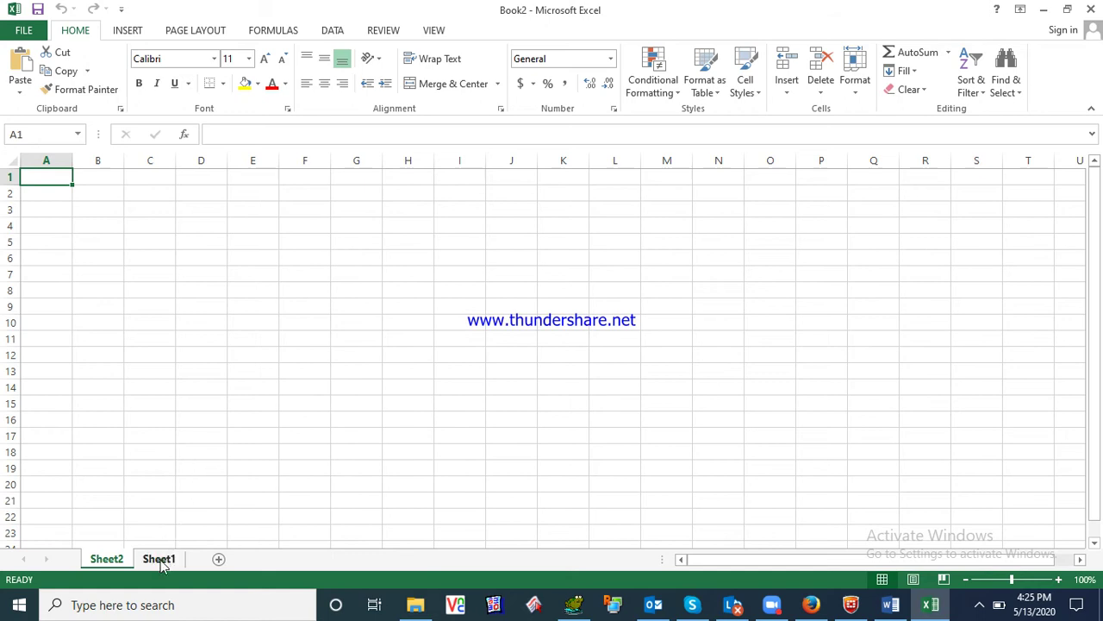
{"action": "left_click", "coordinate": [158, 558]}
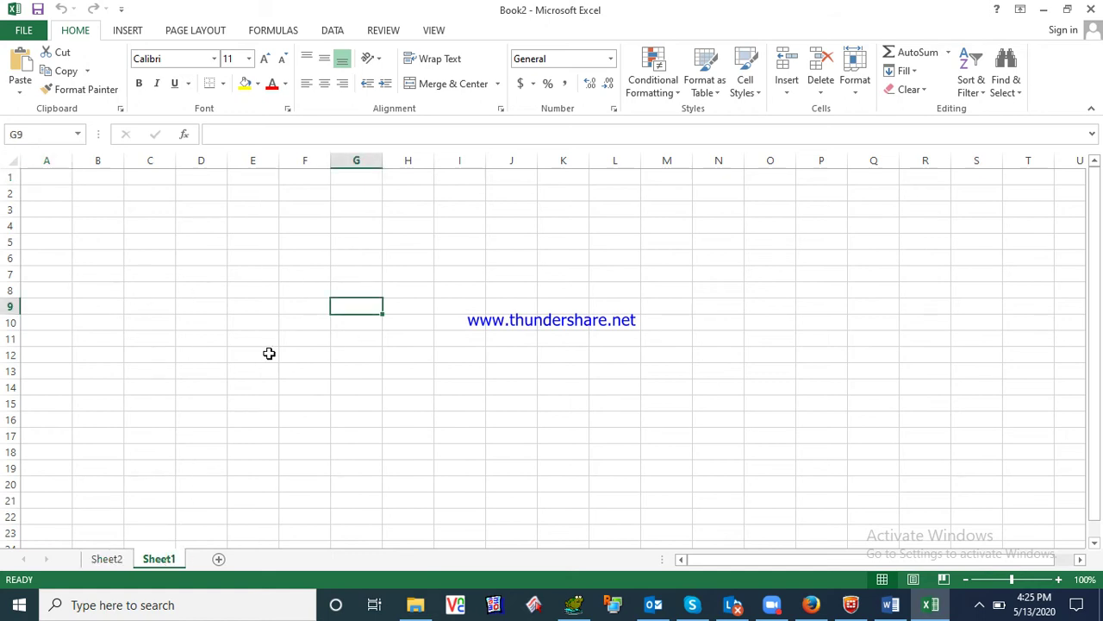
{"action": "left_click", "coordinate": [107, 560]}
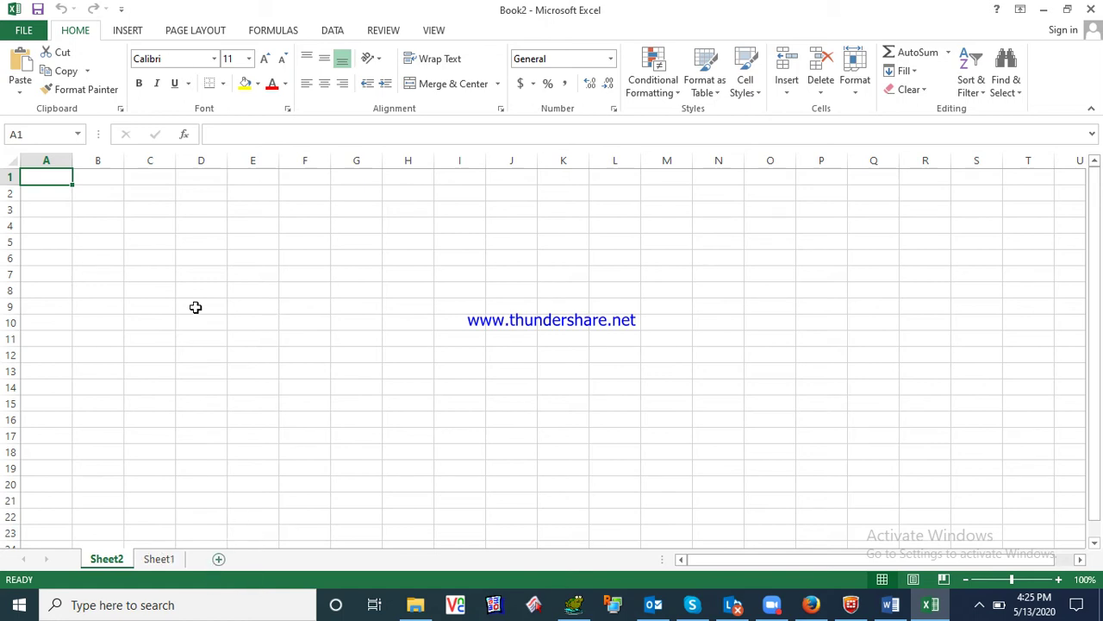
Add three more worksheets, Sheet3 to Sheet5, with the new-sheet button, then minimize Excel
{"action": "left_click", "coordinate": [219, 561]}
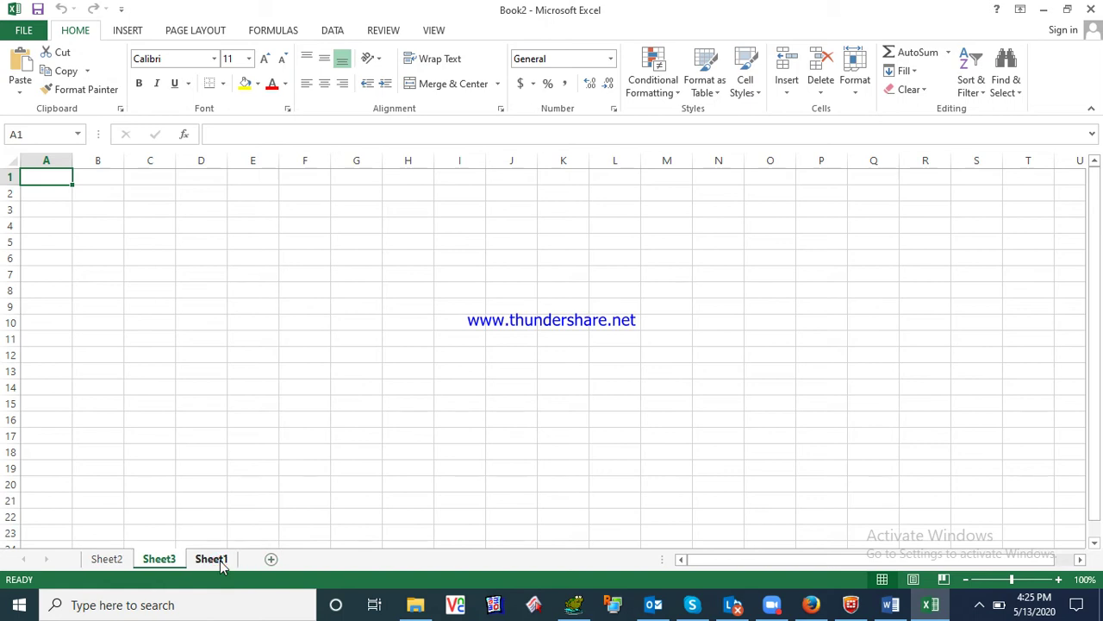
{"action": "left_click", "coordinate": [272, 560]}
{"action": "left_click", "coordinate": [323, 560]}
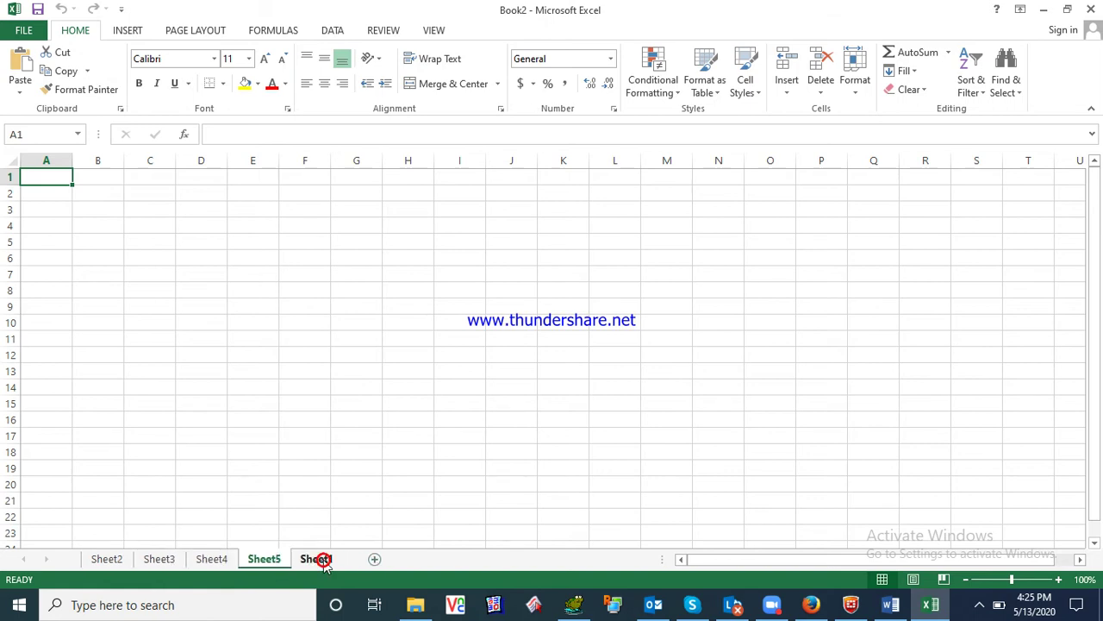
{"action": "left_click", "coordinate": [200, 477]}
{"action": "left_click", "coordinate": [288, 459]}
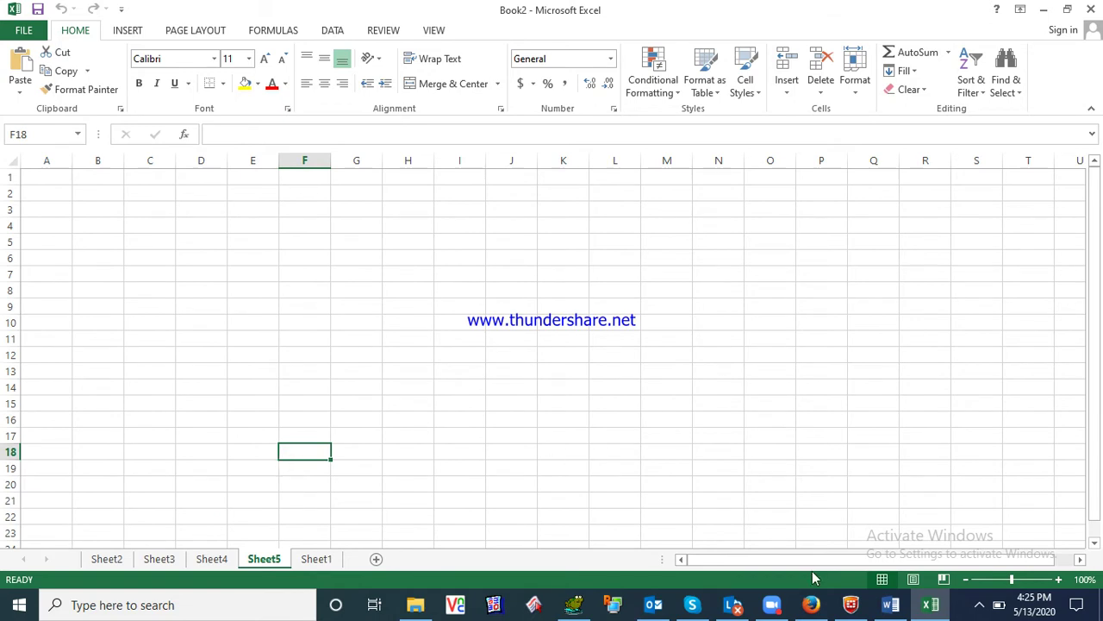
{"action": "left_click", "coordinate": [926, 607]}
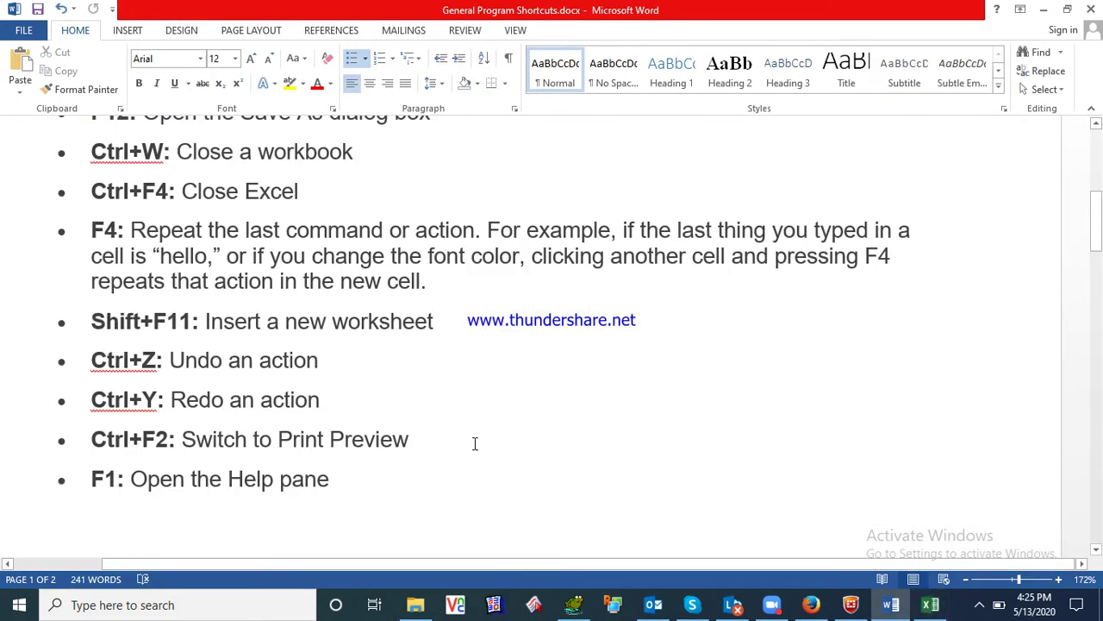
{"action": "left_click", "coordinate": [330, 362]}
{"action": "left_click", "coordinate": [325, 399]}
{"action": "key", "text": "alt+Tab"}
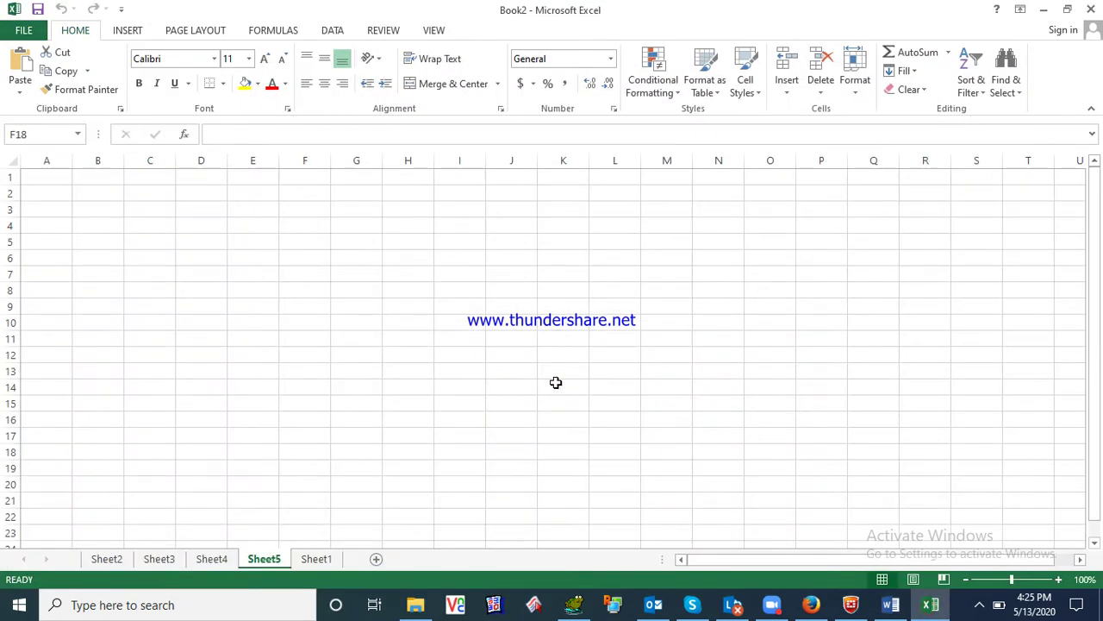
{"action": "key", "text": "ctrl+F2"}
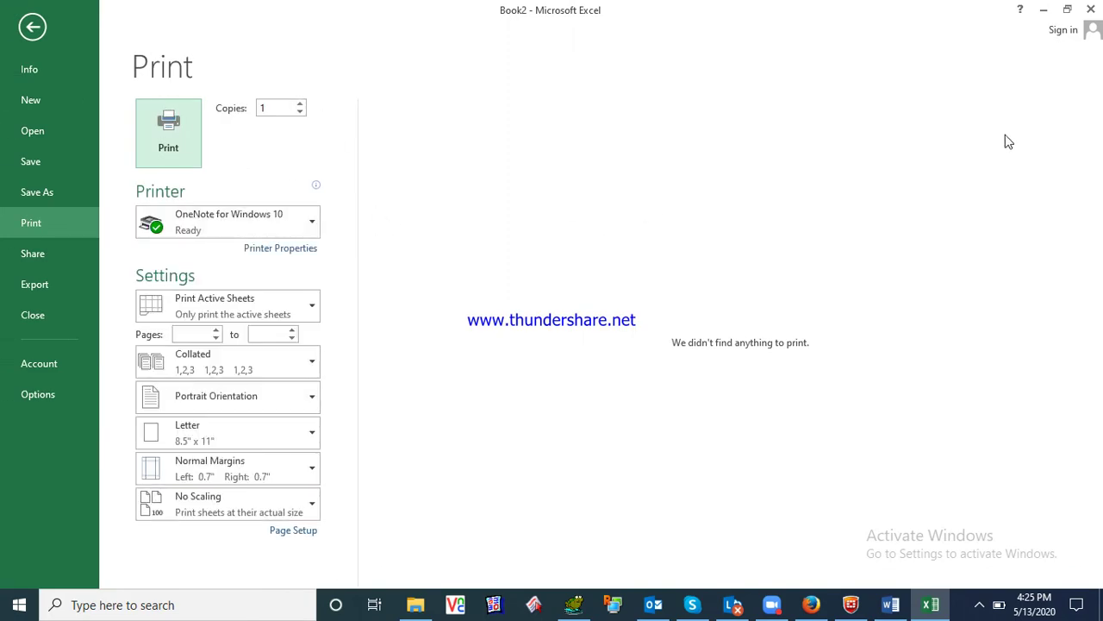
{"action": "left_click", "coordinate": [1090, 10]}
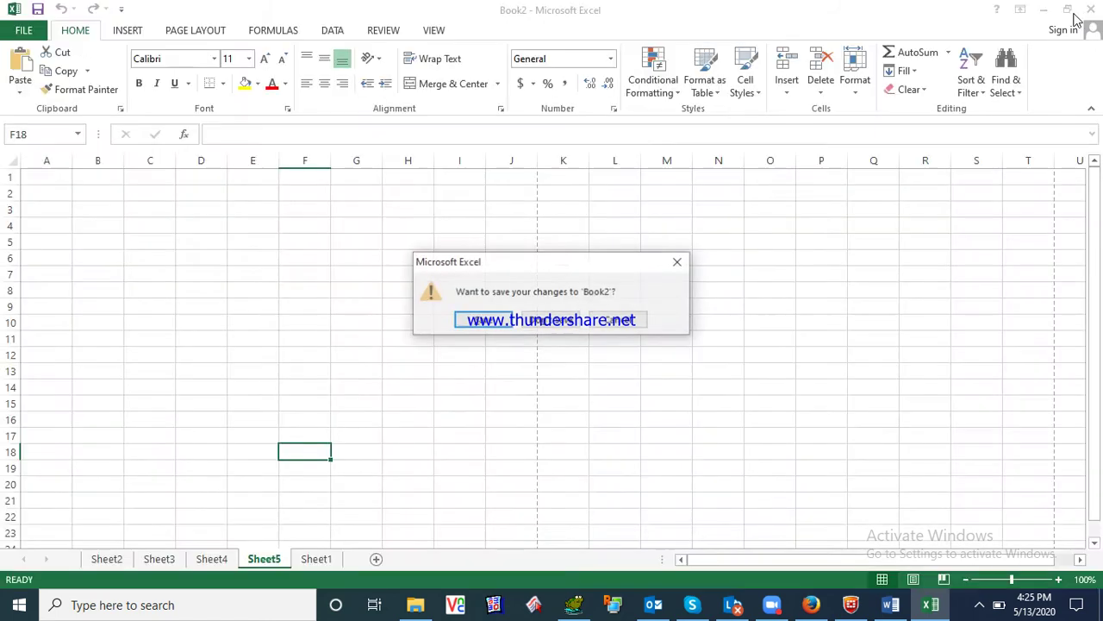
{"action": "left_click", "coordinate": [627, 322]}
{"action": "left_click", "coordinate": [624, 319]}
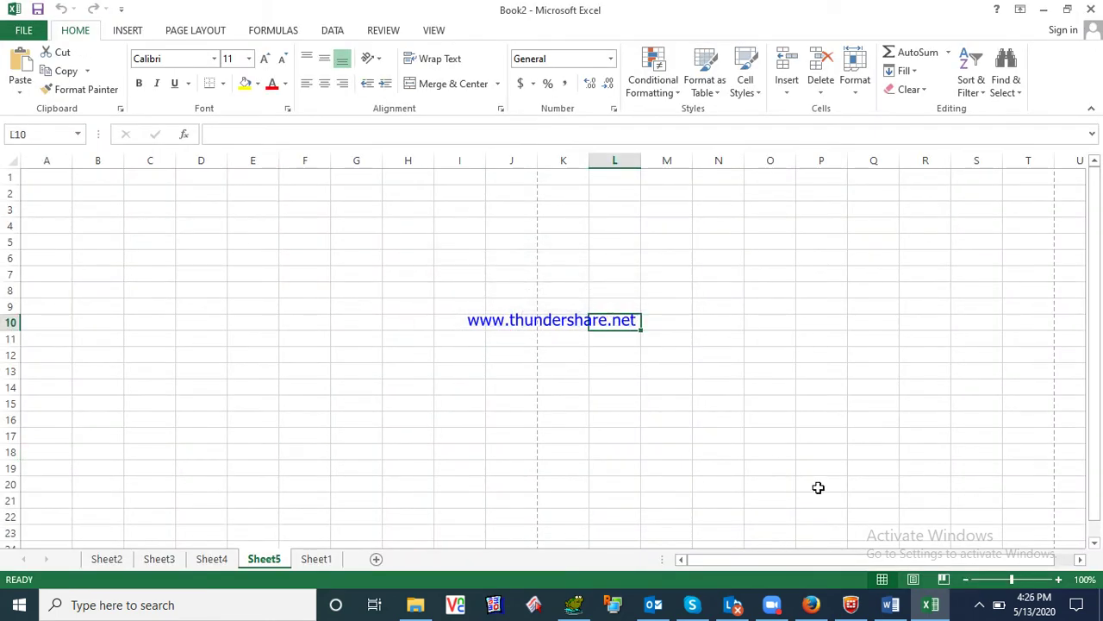
{"action": "left_click", "coordinate": [885, 603]}
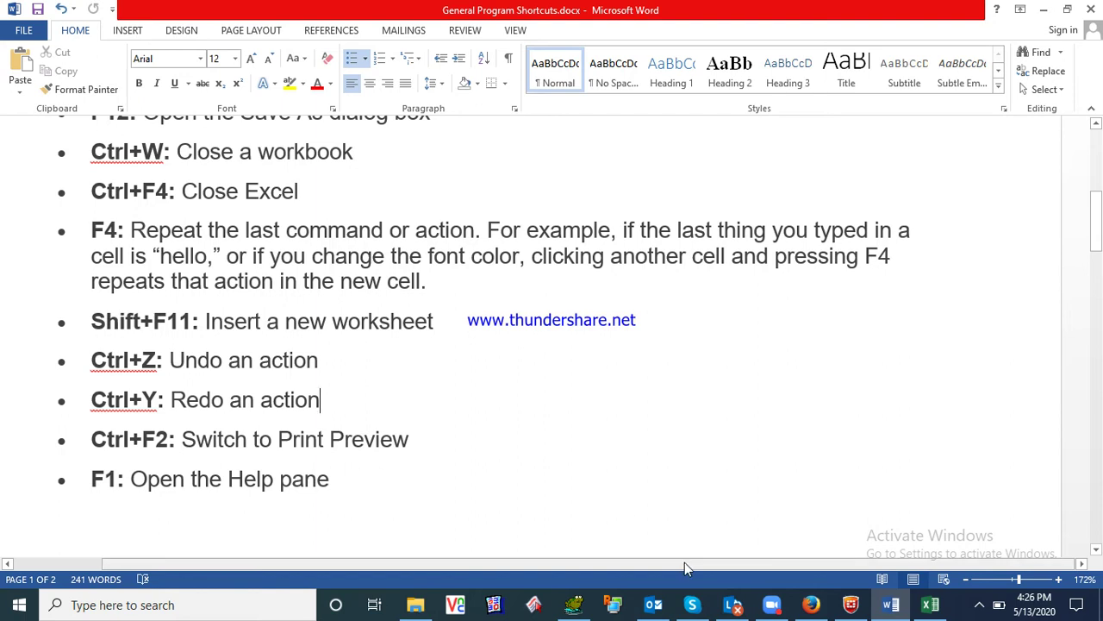
{"action": "left_click", "coordinate": [930, 605]}
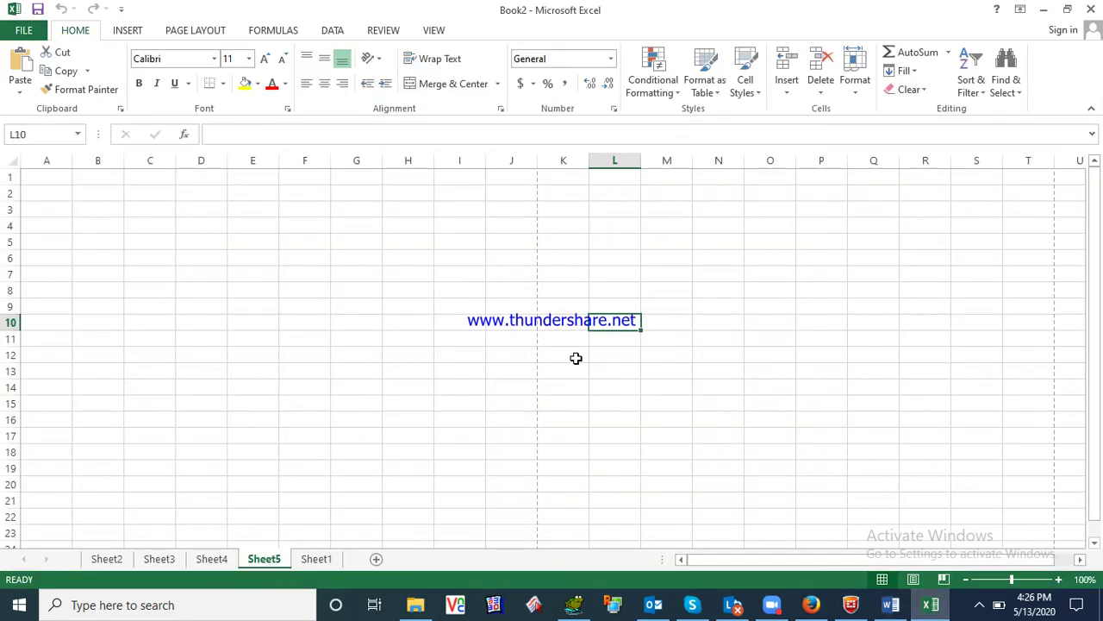
{"action": "key", "text": "F1"}
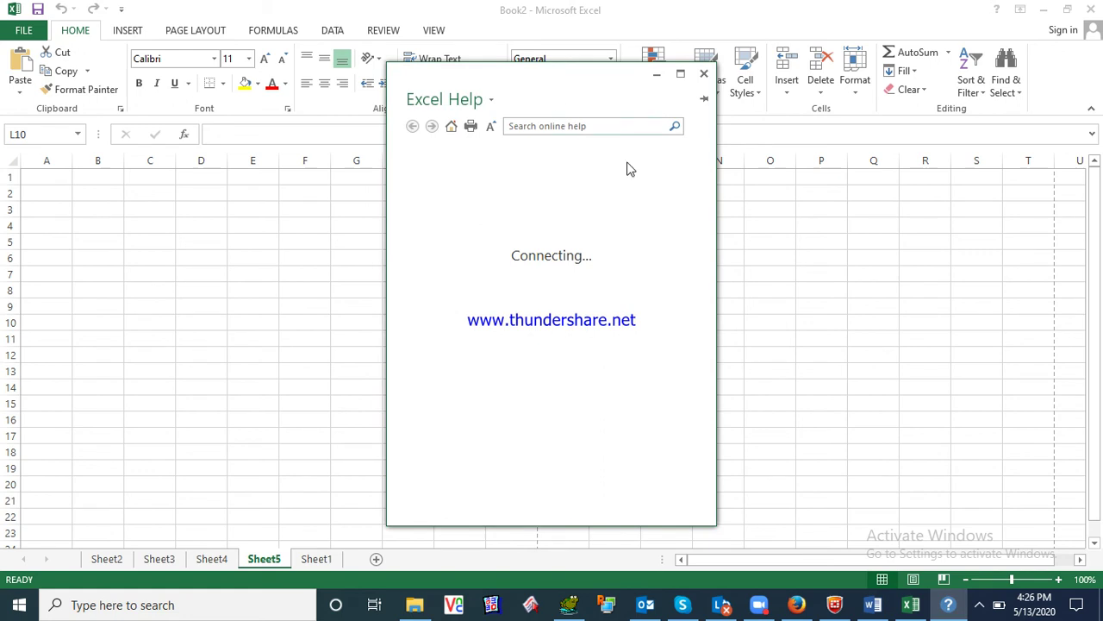
{"action": "left_click", "coordinate": [704, 76]}
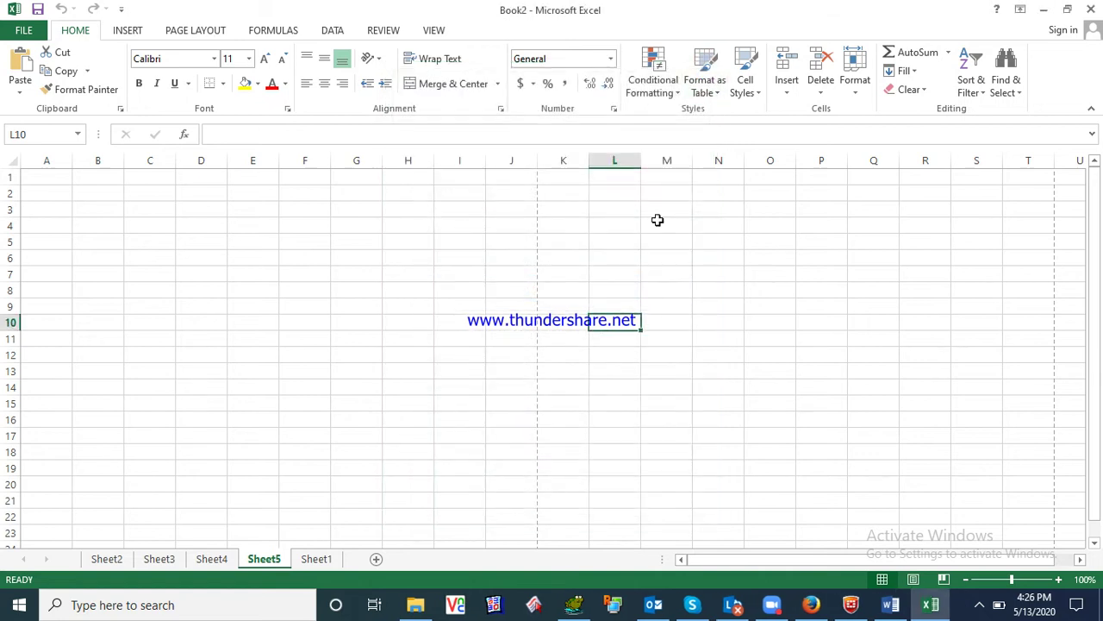
{"action": "left_click", "coordinate": [659, 221]}
{"action": "left_click", "coordinate": [890, 605]}
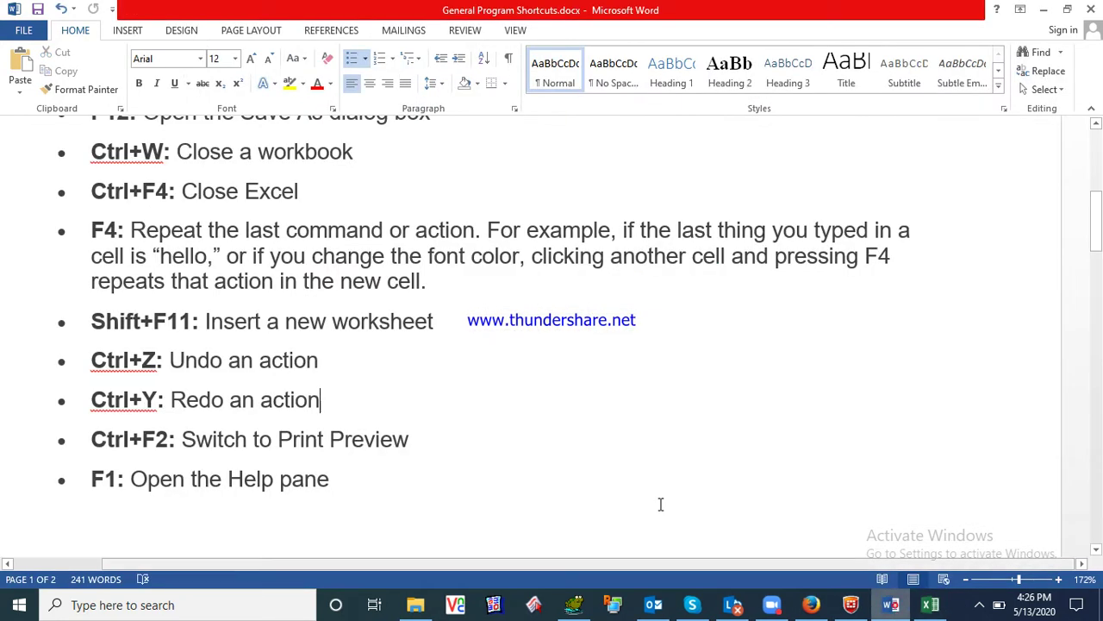
Move down the Word shortcut list to the F7 Check spelling entry
{"action": "key", "text": "Down"}
{"action": "key", "text": "Down"}
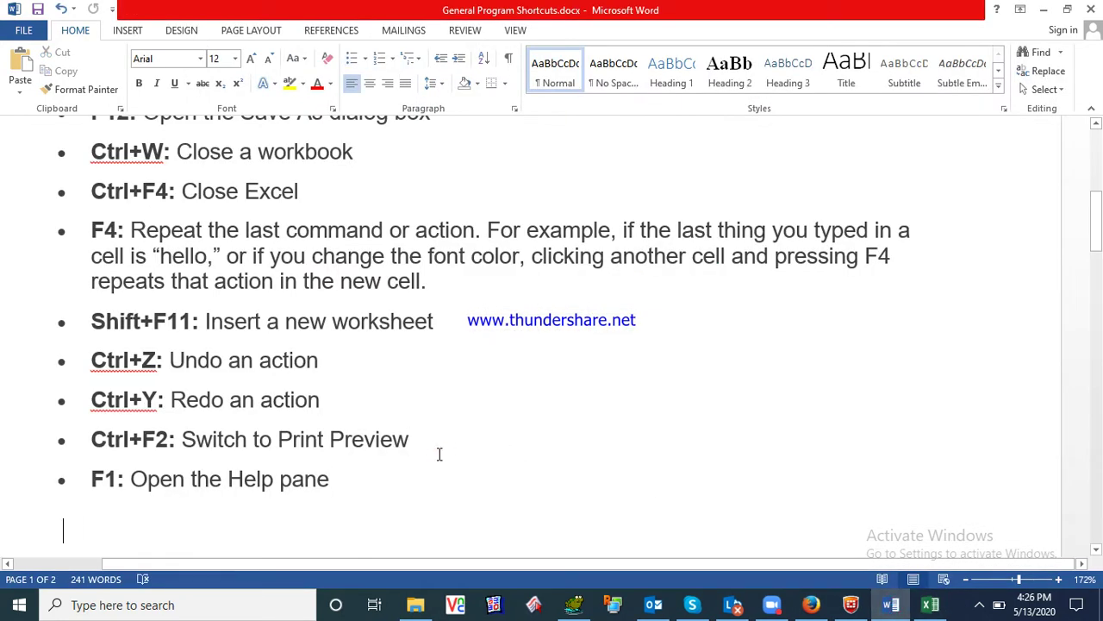
{"action": "key", "text": "Down"}
{"action": "key", "text": "Down"}
{"action": "key", "text": "Down"}
{"action": "key", "text": "Down"}
{"action": "key", "text": "Down"}
{"action": "key", "text": "Down"}
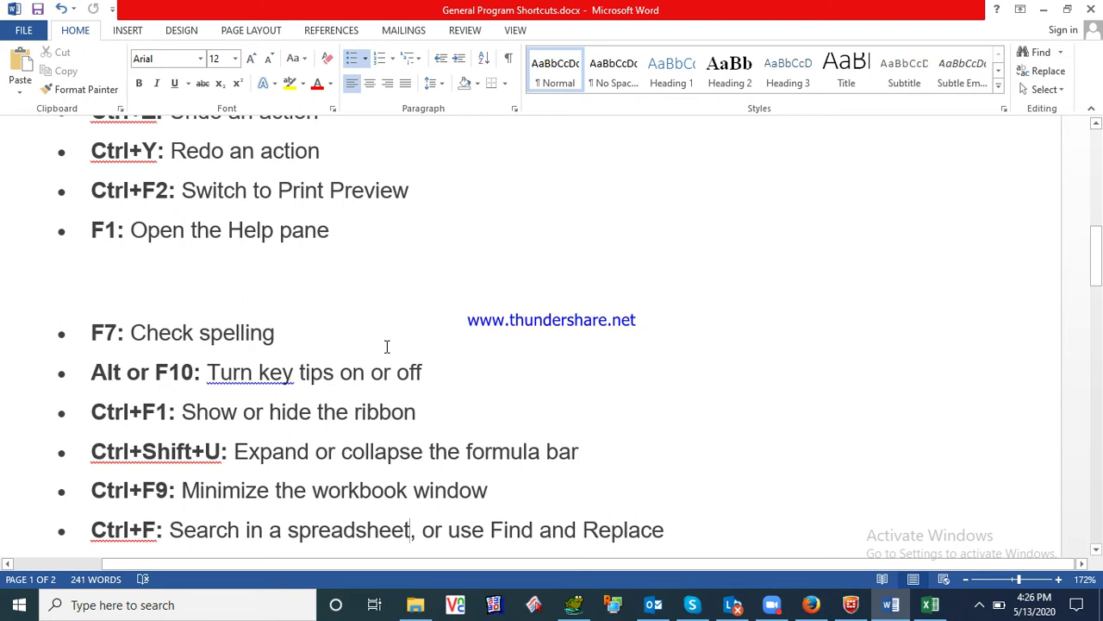
{"action": "left_click", "coordinate": [347, 339]}
In Excel, enter the text 'sdfsdfsdf' in cell G5 of Sheet5
{"action": "left_click", "coordinate": [930, 604]}
{"action": "left_click", "coordinate": [345, 246]}
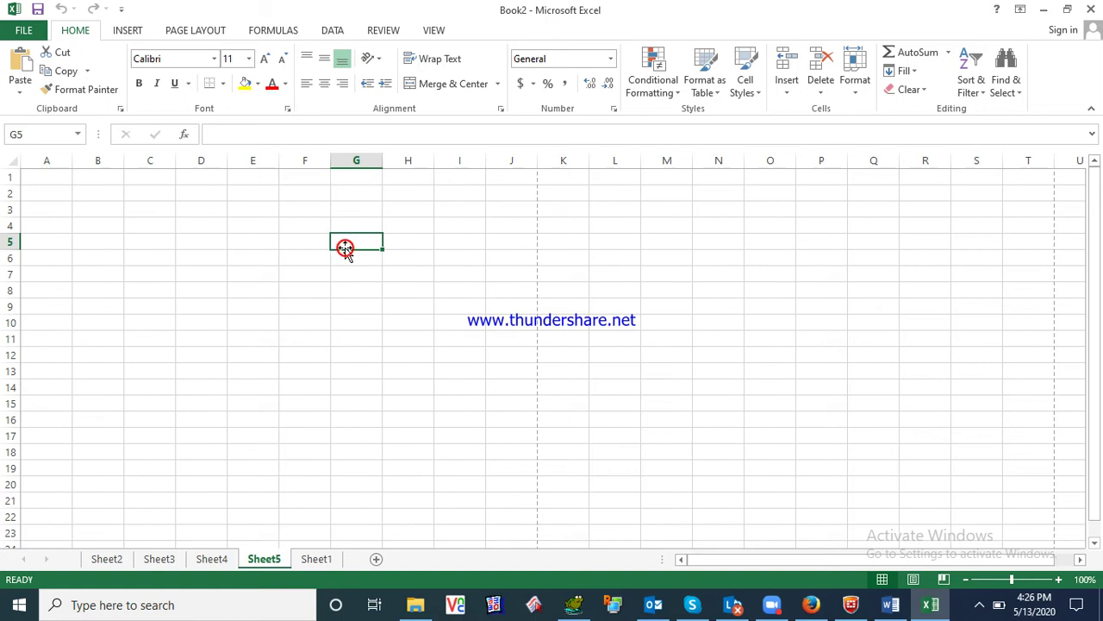
{"action": "type", "text": "sdfsdfsdf"}
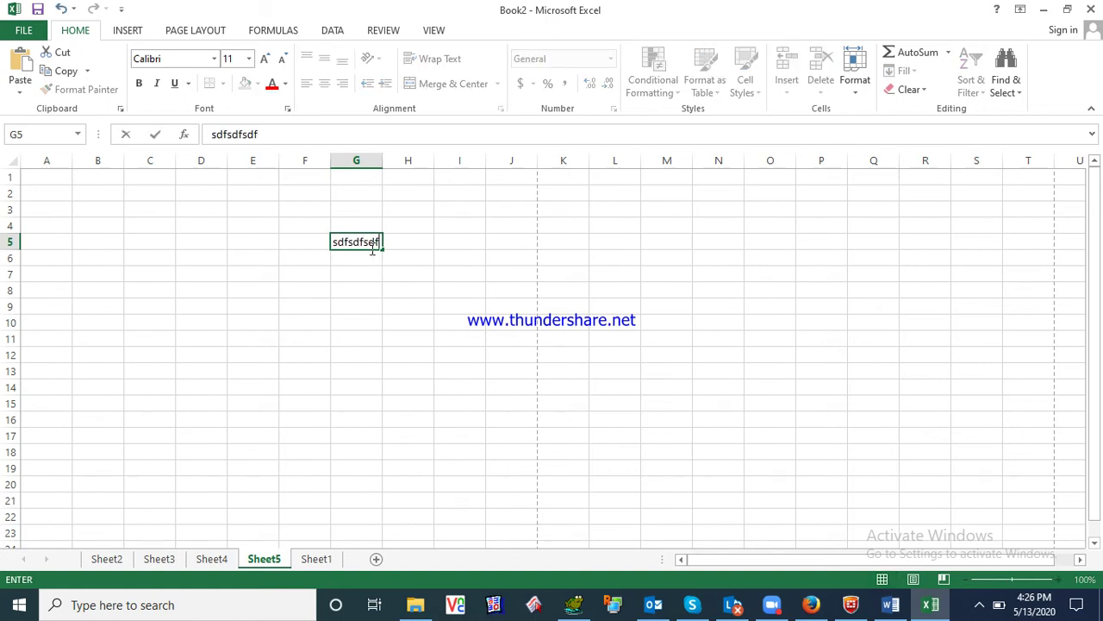
{"action": "key", "text": "Return"}
{"action": "left_click", "coordinate": [370, 242]}
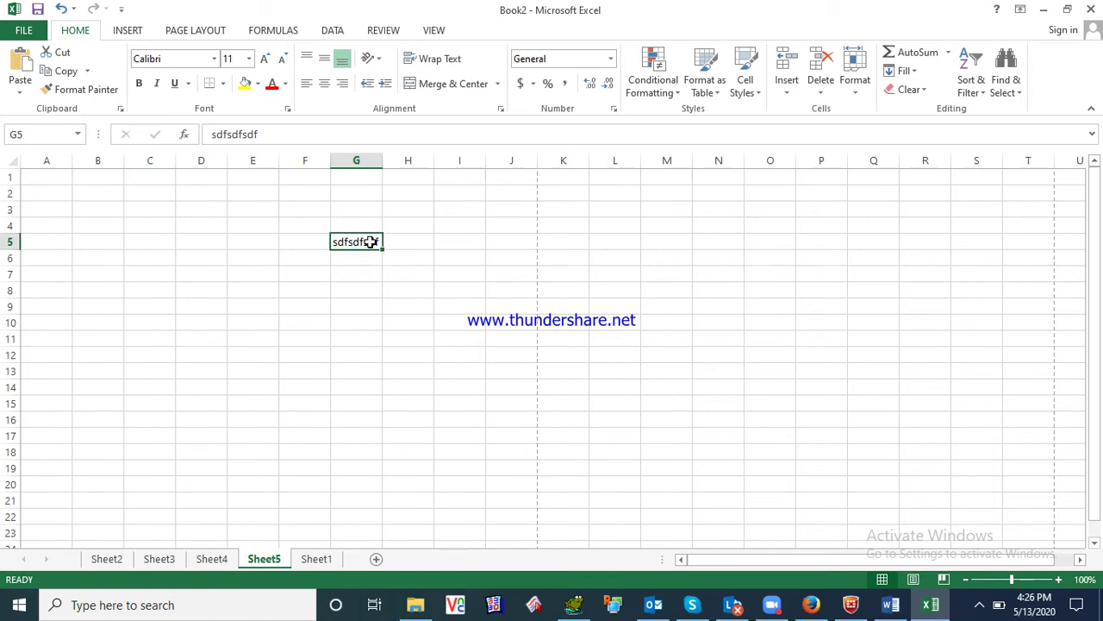
Show the ribbon KeyTips with Alt, hide them with Escape, and return to the Word list
{"action": "key", "text": "alt"}
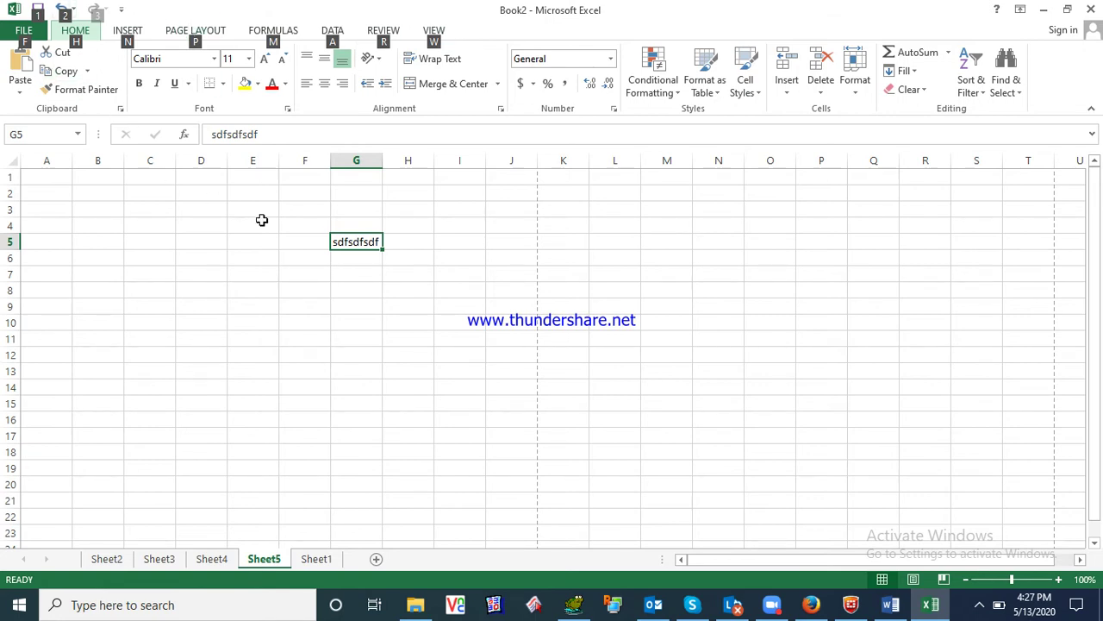
{"action": "key", "text": "Escape"}
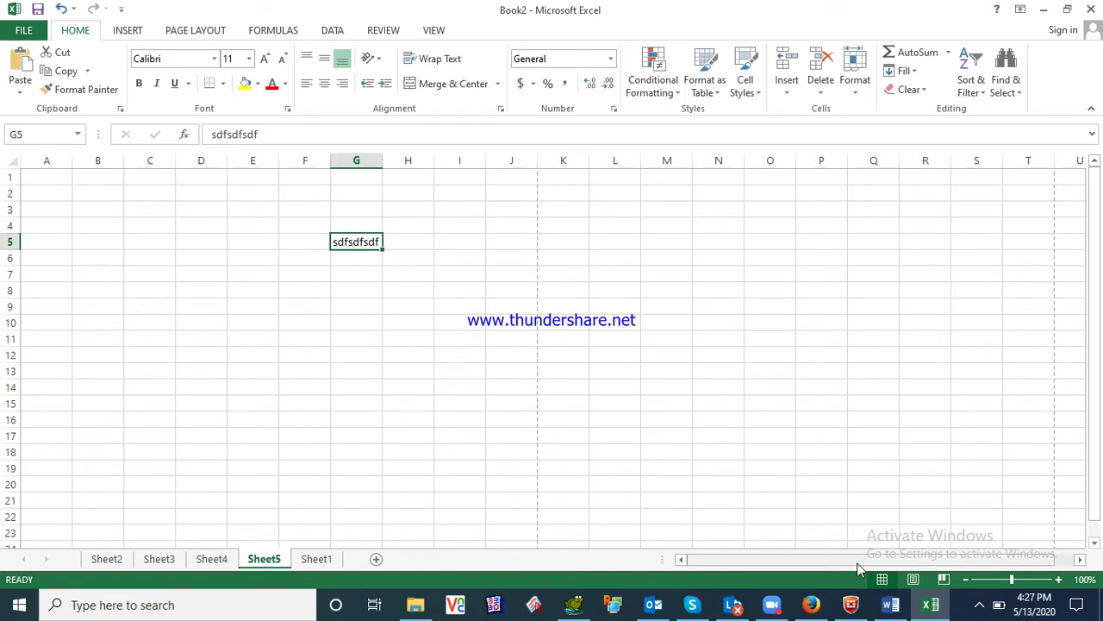
{"action": "left_click", "coordinate": [890, 604]}
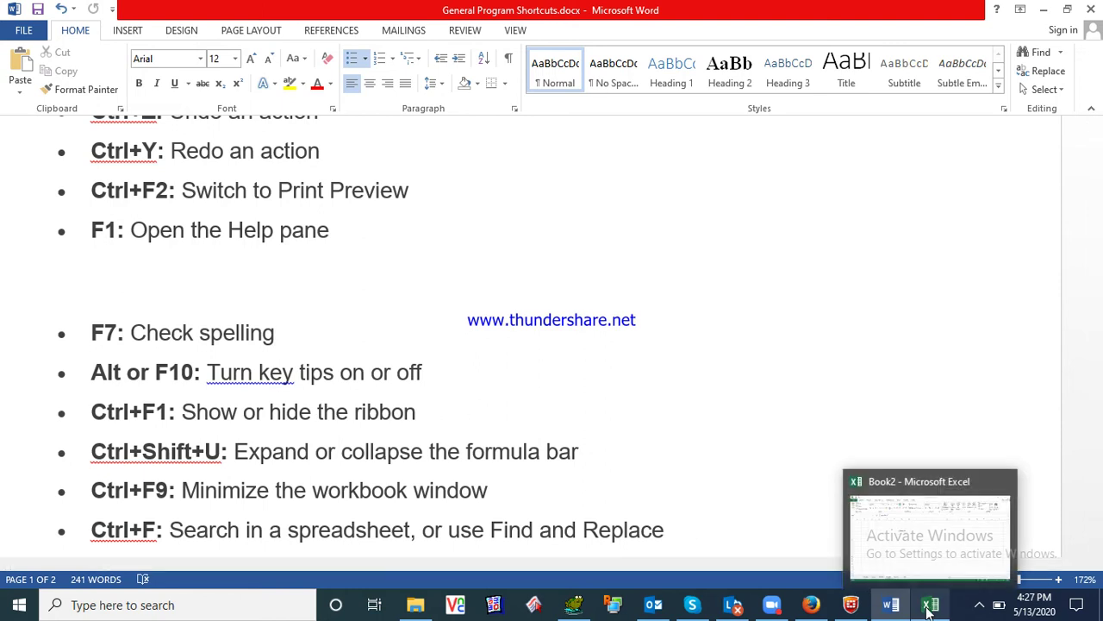
Bring Excel's Book2 forward, collapse its ribbon with Ctrl+F1, then return to the Word list
{"action": "left_click", "coordinate": [929, 608]}
{"action": "left_click", "coordinate": [928, 610]}
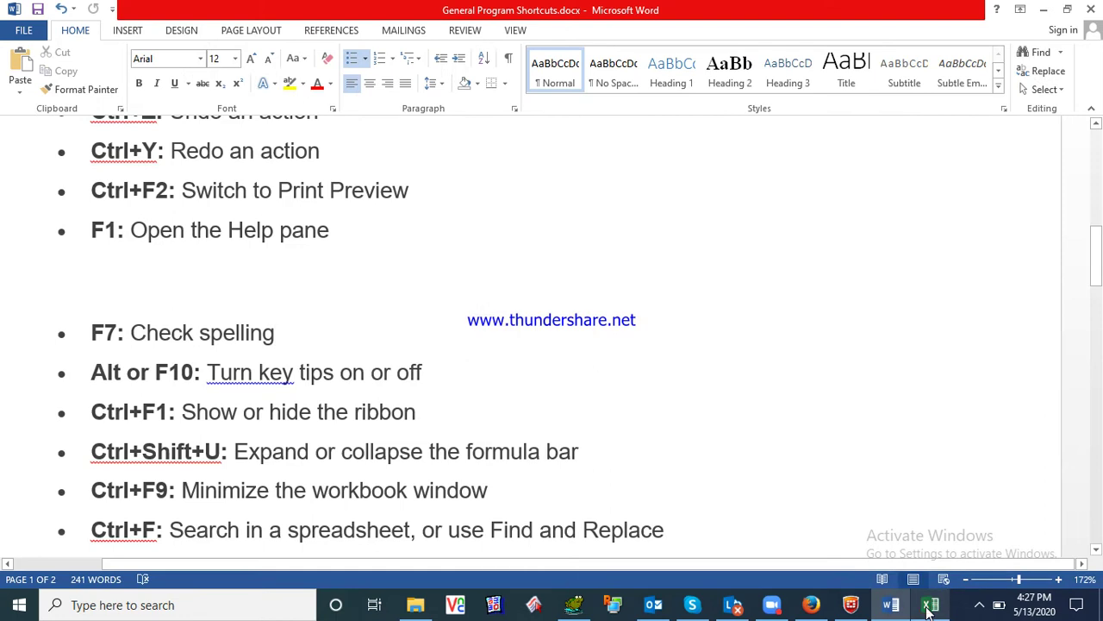
{"action": "left_click", "coordinate": [929, 610]}
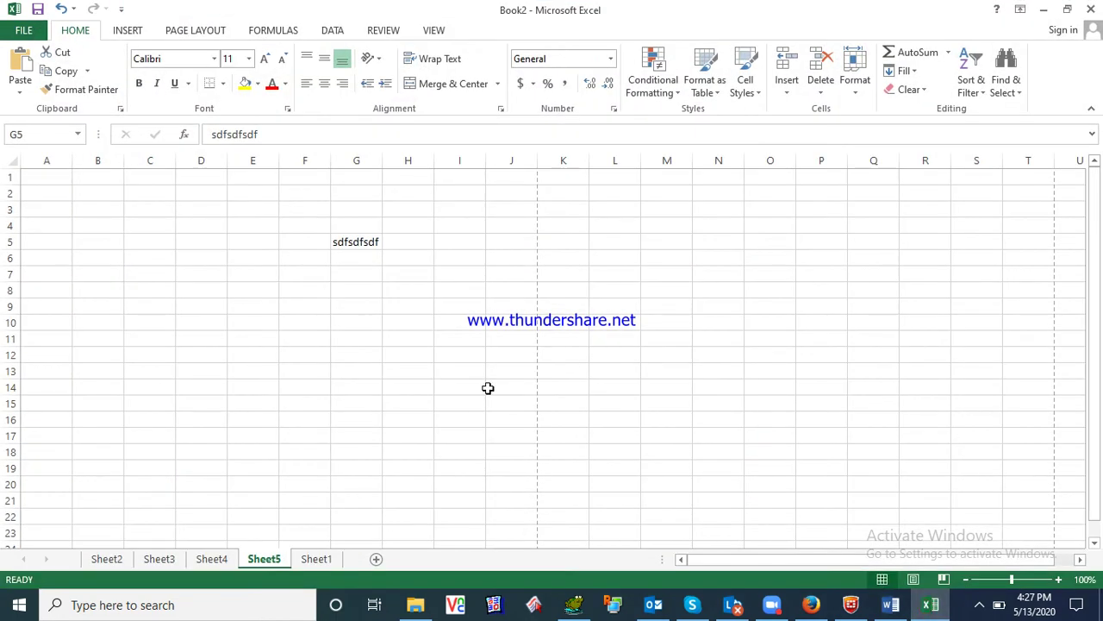
{"action": "key", "text": "ctrl+F1"}
{"action": "key", "text": "ctrl+F1"}
{"action": "key", "text": "ctrl+F1"}
{"action": "key", "text": "ctrl+F1"}
{"action": "key", "text": "ctrl+F1"}
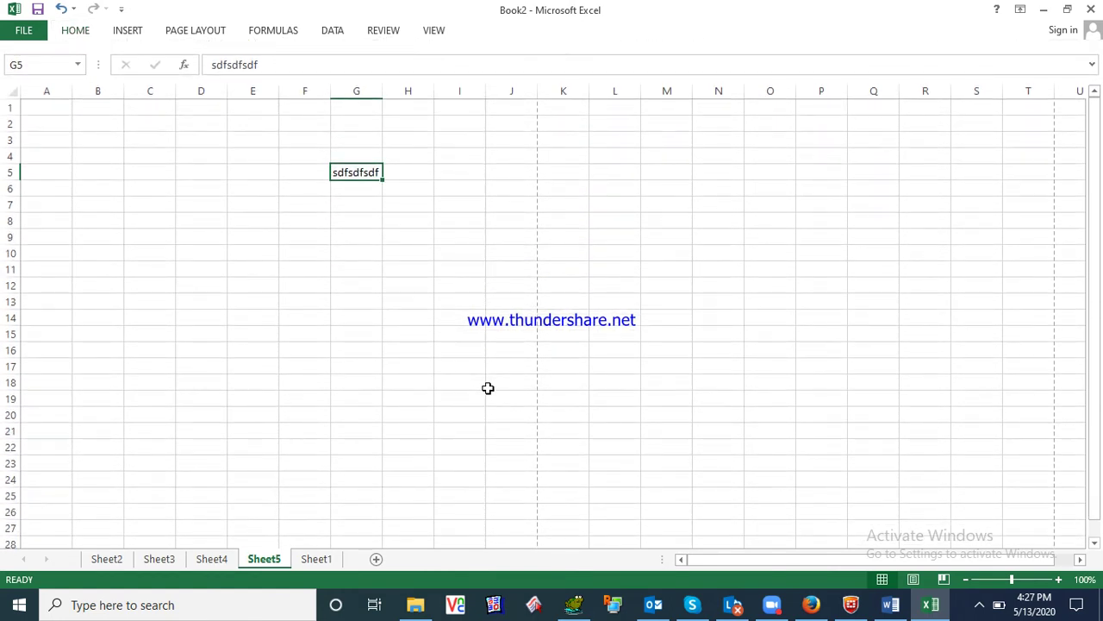
{"action": "mouse_move", "coordinate": [1095, 390]}
{"action": "left_mouse_down"}
{"action": "mouse_move", "coordinate": [1099, 470]}
{"action": "mouse_move", "coordinate": [1082, 318]}
{"action": "left_mouse_up"}
{"action": "left_click", "coordinate": [892, 607]}
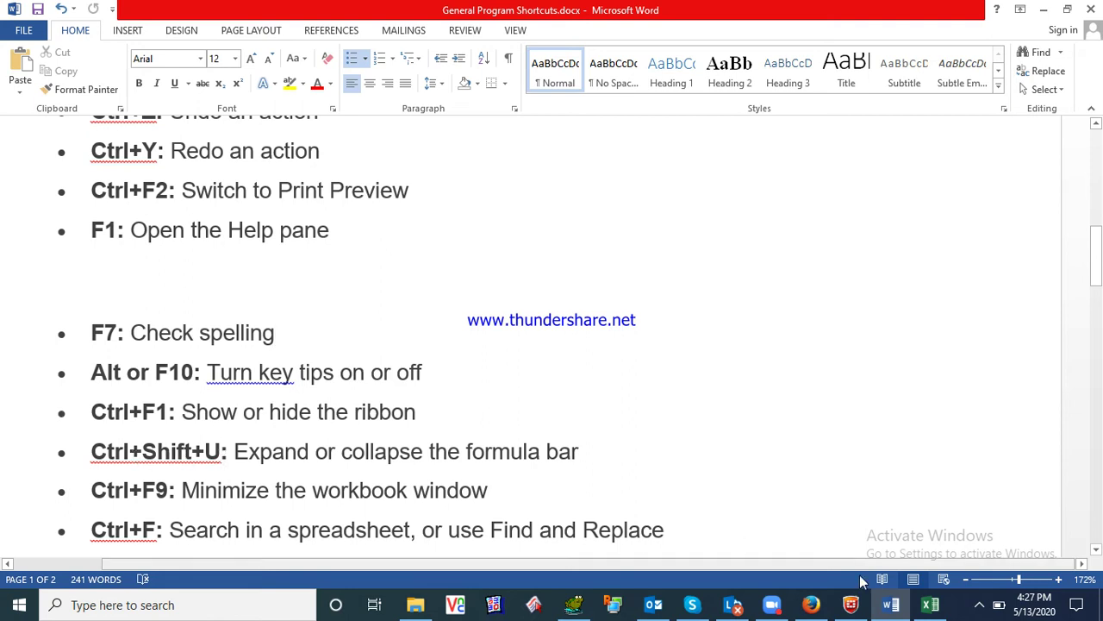
Bring Book2 in Excel back to the front with its ribbon shown again
{"action": "mouse_move", "coordinate": [929, 610]}
{"action": "mouse_move", "coordinate": [892, 607]}
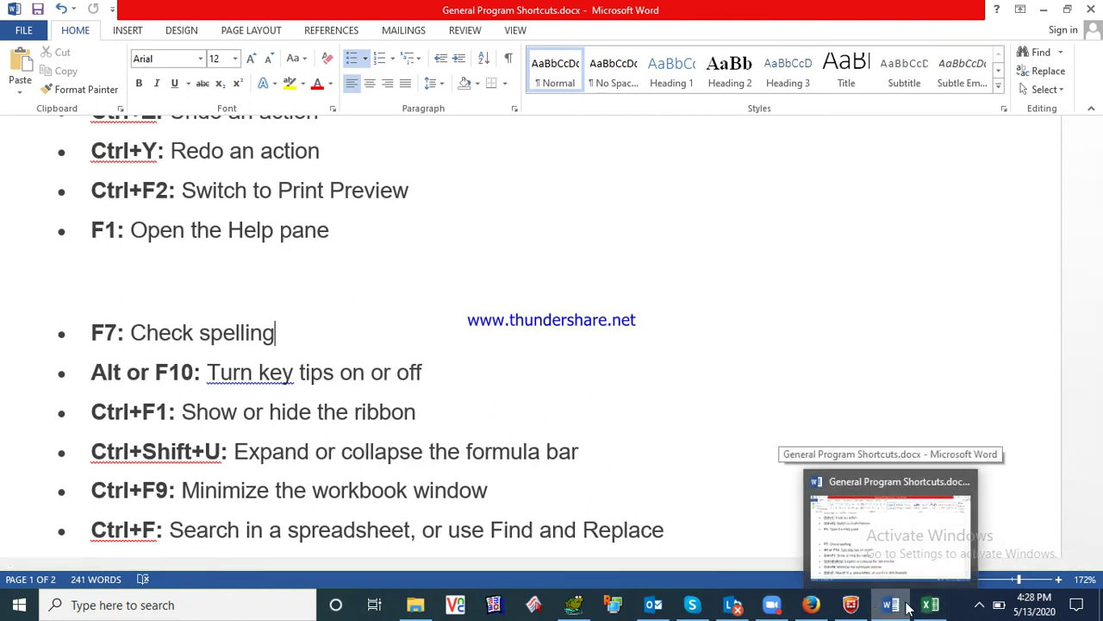
{"action": "left_click", "coordinate": [929, 606]}
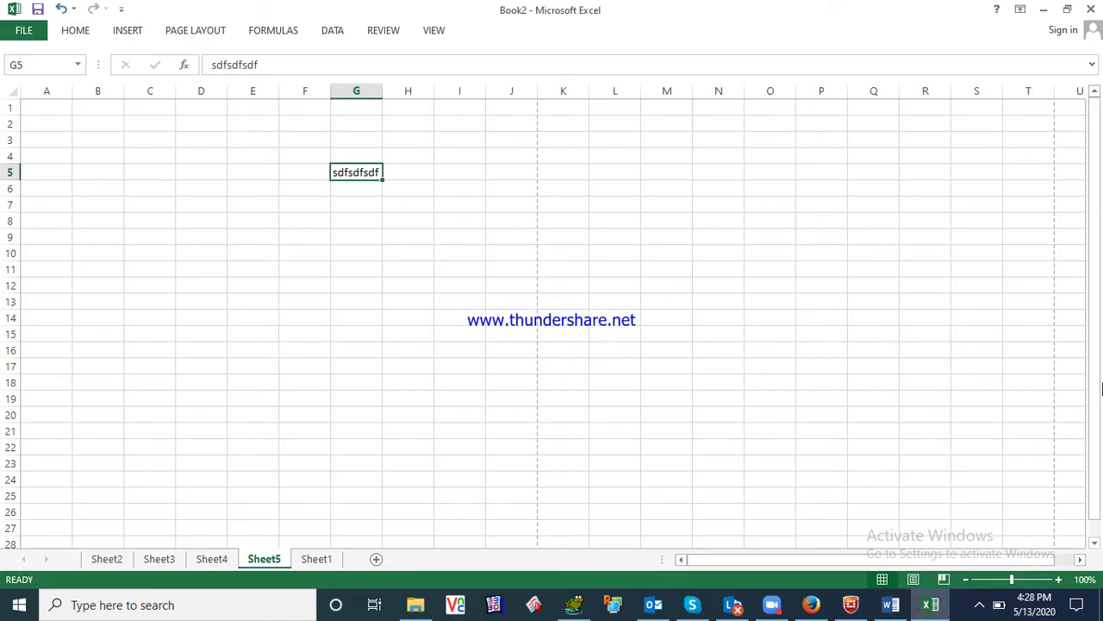
{"action": "left_click_drag", "start_coordinate": [1097, 387], "coordinate": [1099, 285]}
{"action": "left_click", "coordinate": [924, 608]}
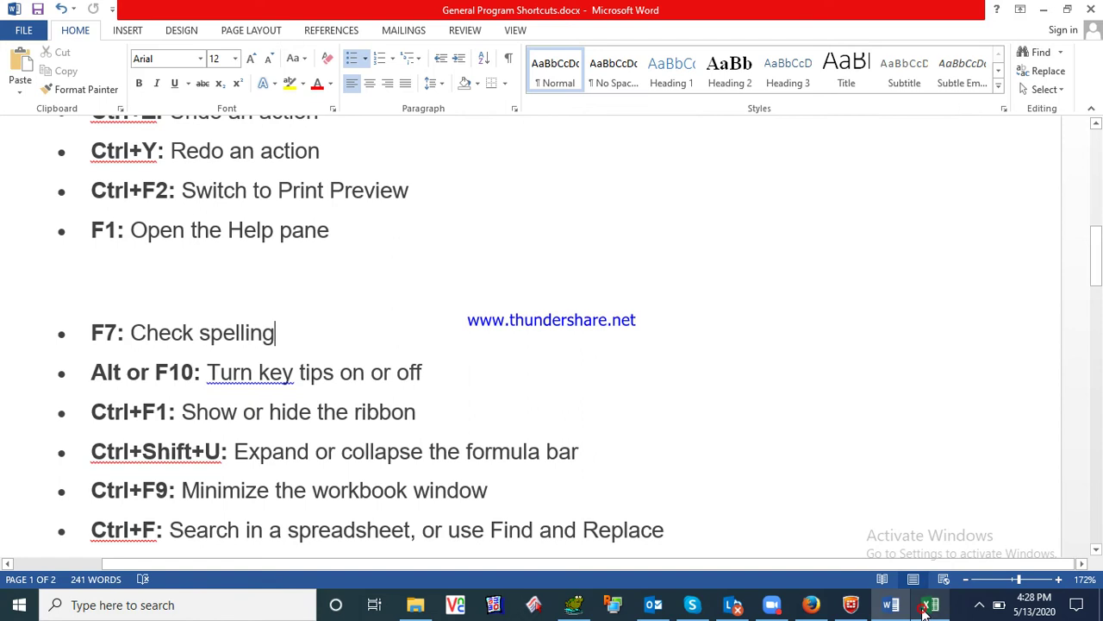
{"action": "left_click", "coordinate": [924, 608]}
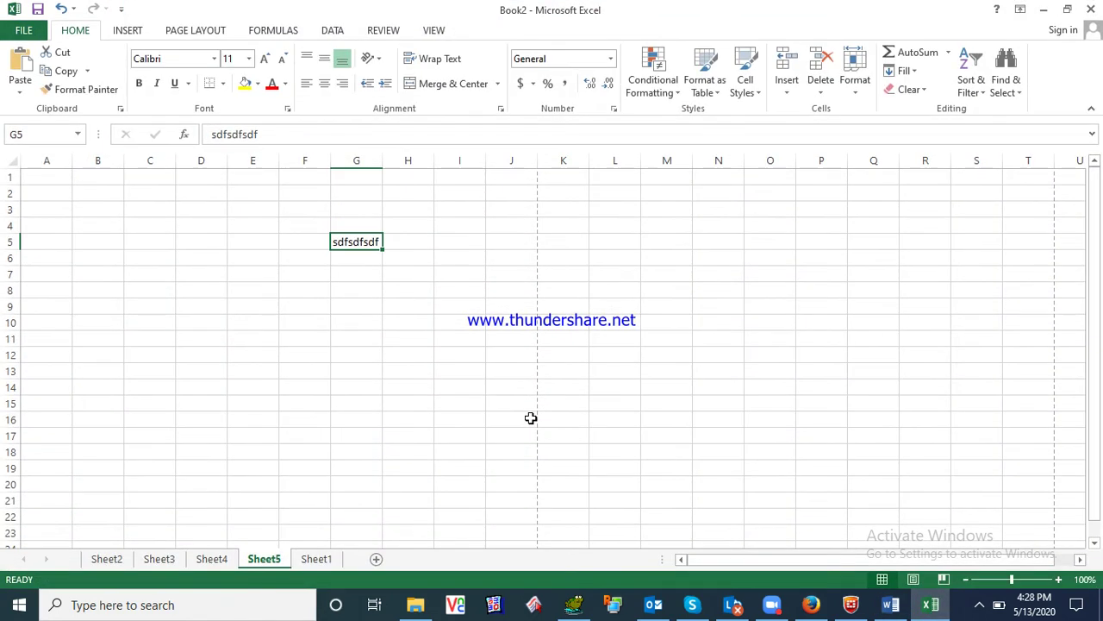
Expand the formula bar for cell G5, collapse and re-expand it, then return to Word
{"action": "left_click", "coordinate": [336, 132]}
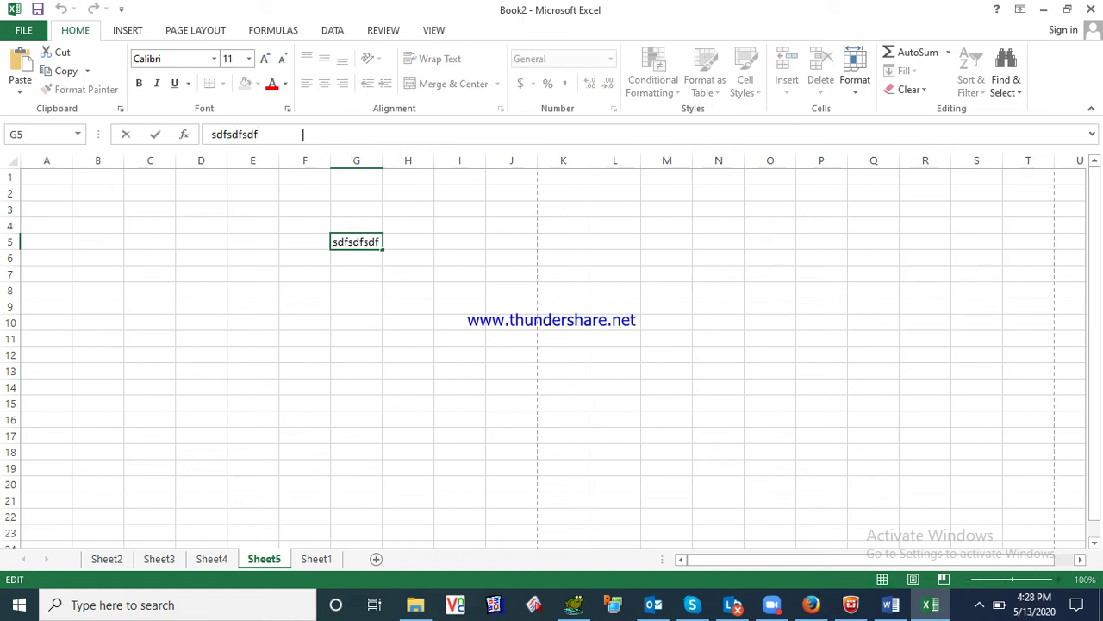
{"action": "left_click", "coordinate": [1092, 134]}
{"action": "left_click", "coordinate": [1092, 136]}
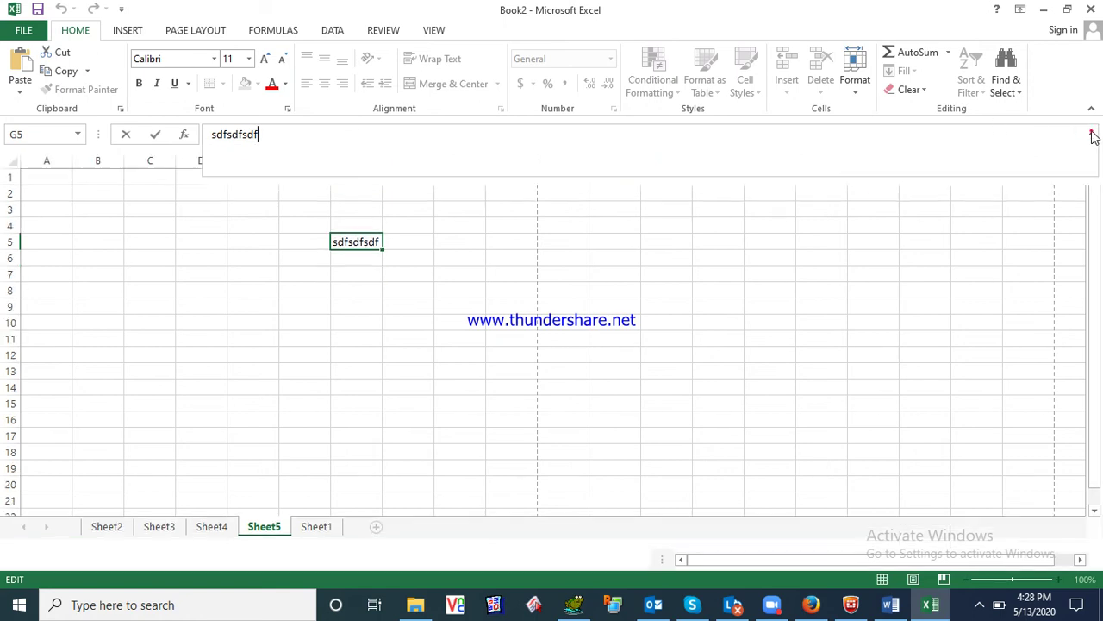
{"action": "left_click", "coordinate": [1092, 138]}
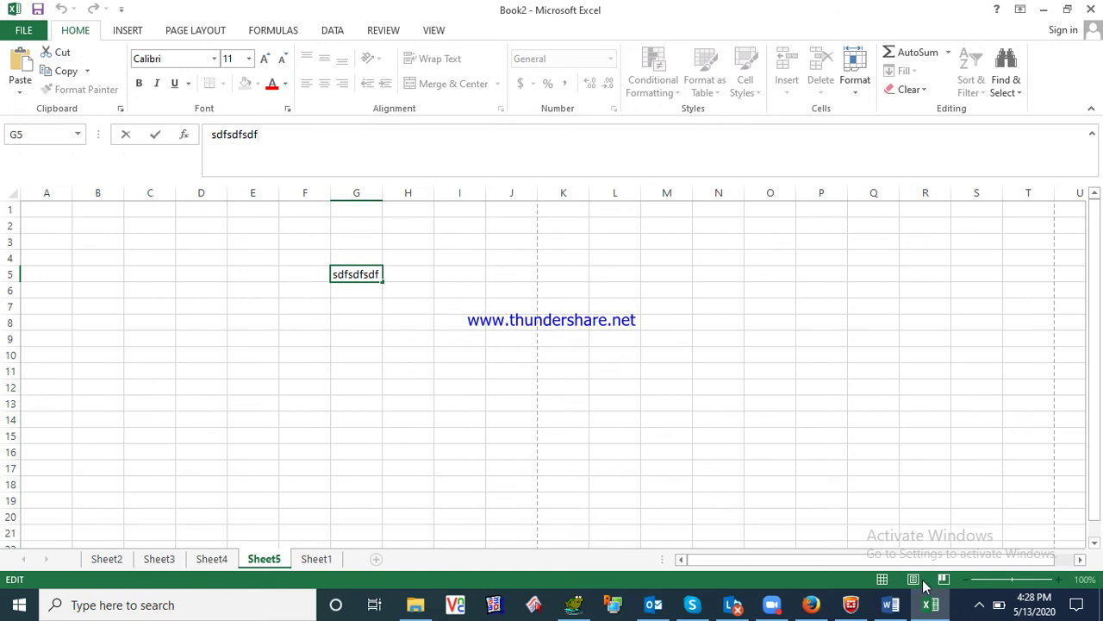
{"action": "left_click", "coordinate": [891, 604]}
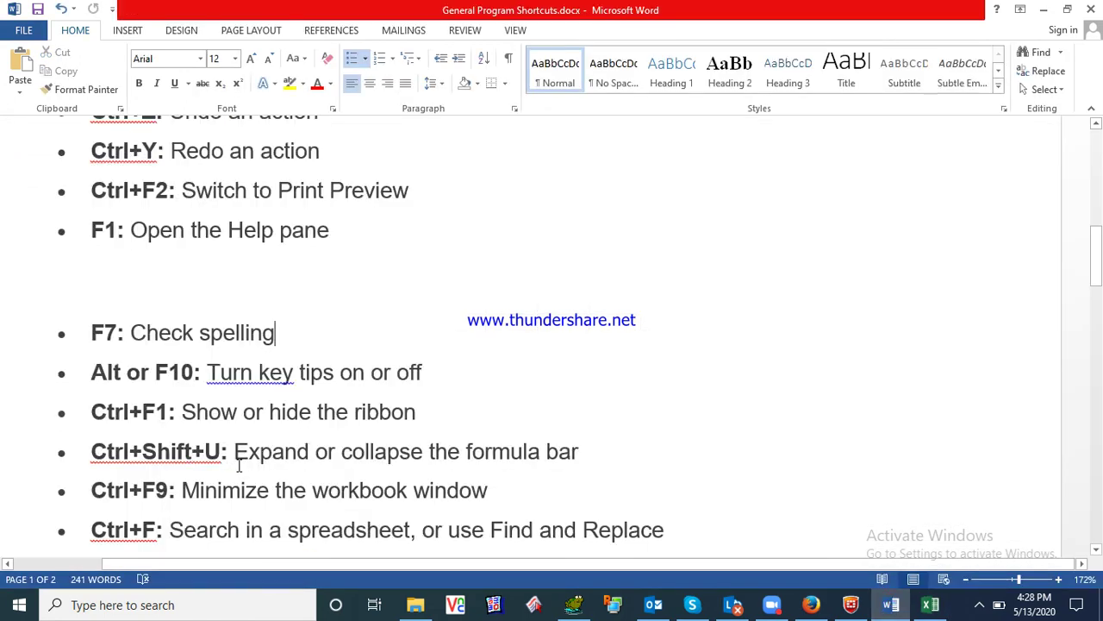
Move to the Alt+M line in Word, then in Excel select F6 and open Find and Replace
{"action": "left_click", "coordinate": [486, 489]}
{"action": "key", "text": "Down"}
{"action": "key", "text": "Down"}
{"action": "key", "text": "Down"}
{"action": "key", "text": "Down"}
{"action": "key", "text": "Down"}
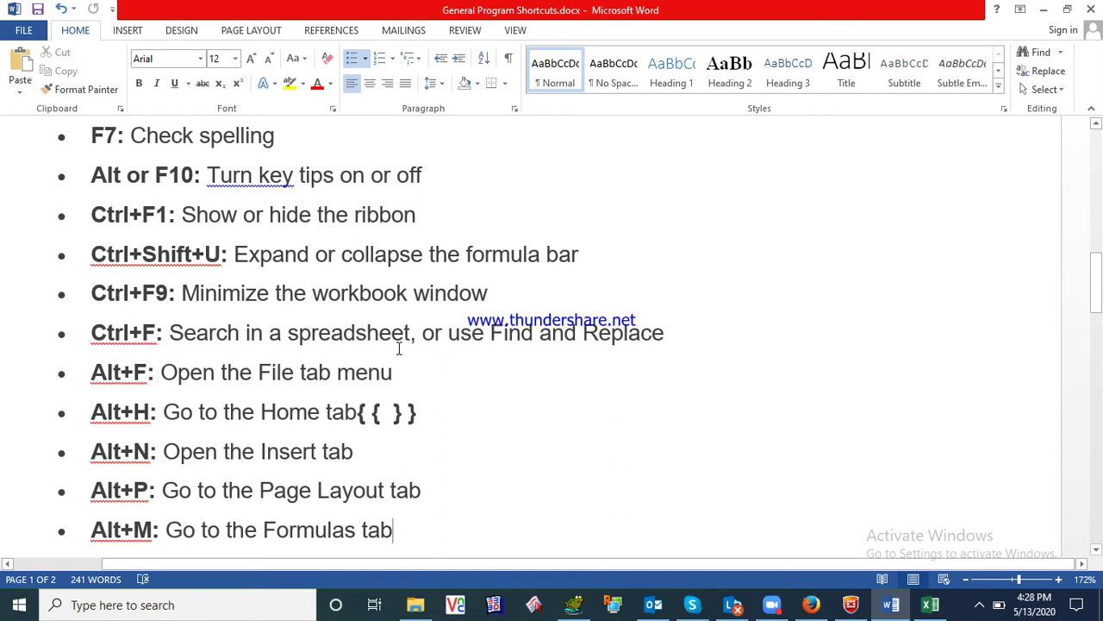
{"action": "left_click", "coordinate": [930, 604]}
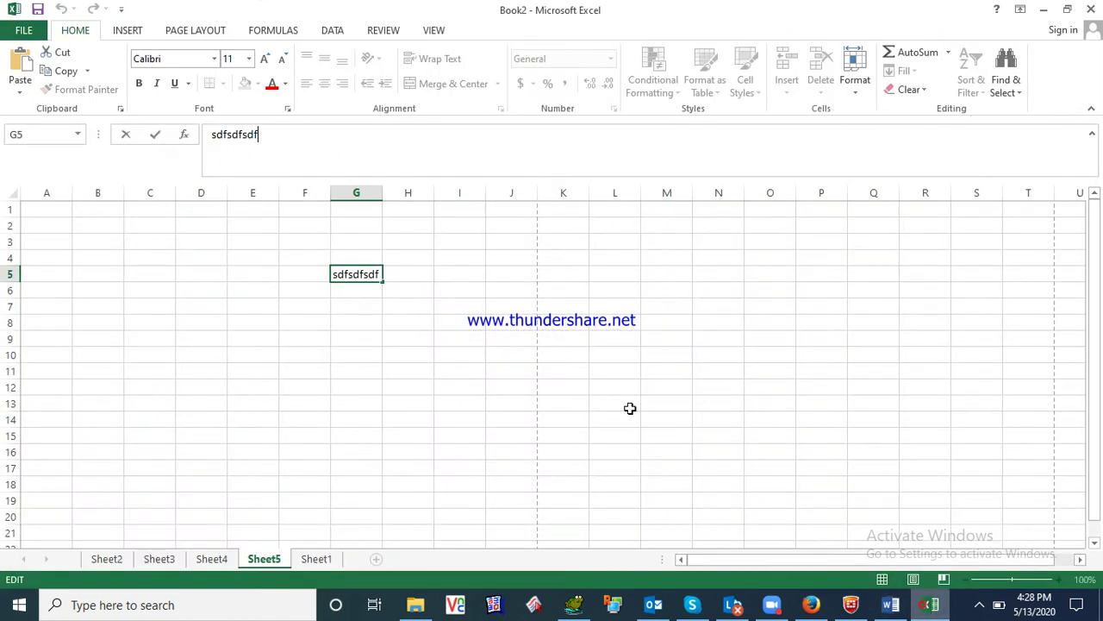
{"action": "left_click", "coordinate": [298, 289]}
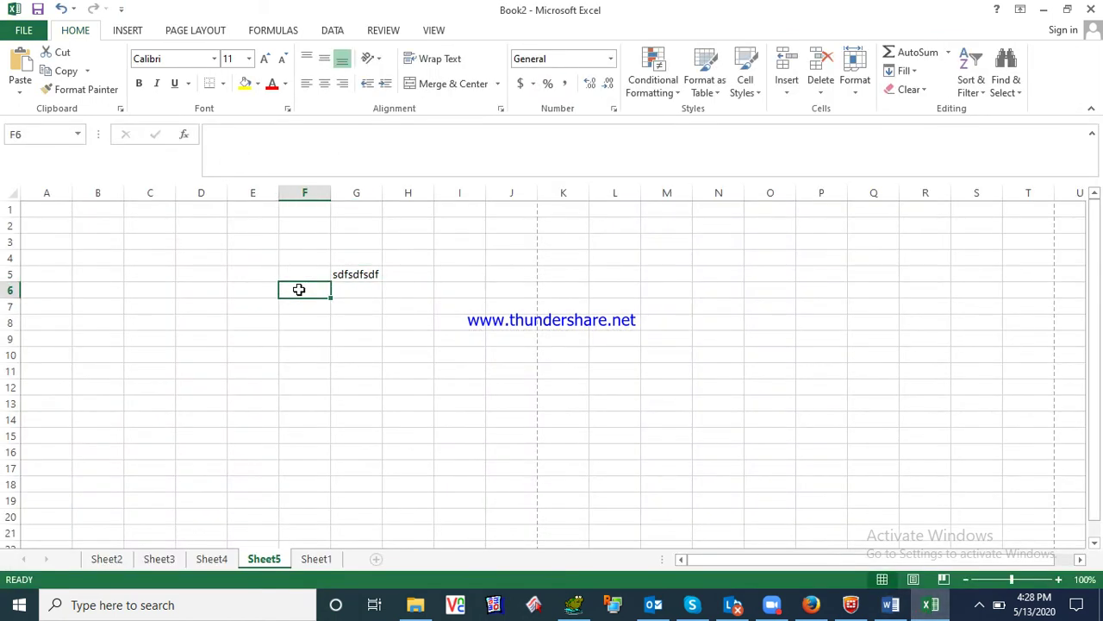
{"action": "key", "text": "ctrl+f"}
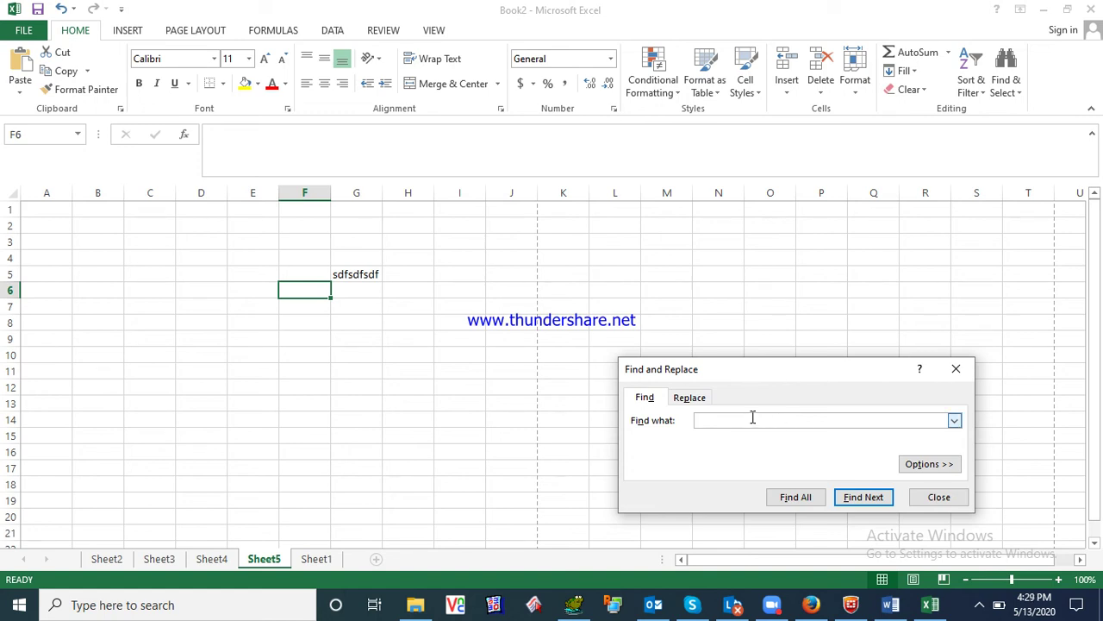
Switch Find and Replace between its Replace and Find tabs, then close it
{"action": "left_click", "coordinate": [694, 399]}
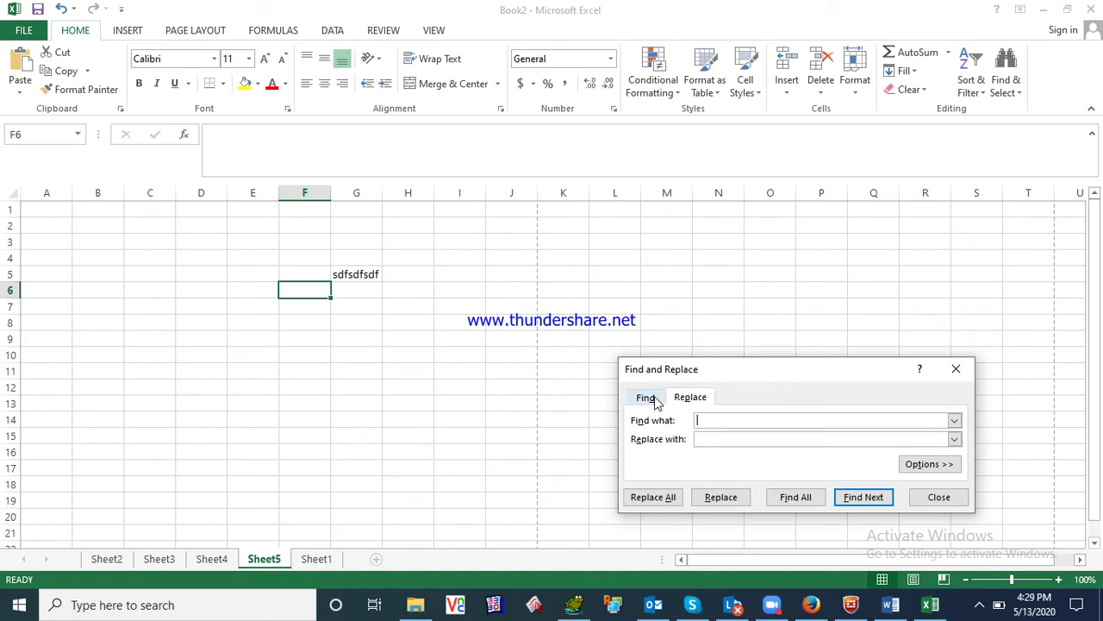
{"action": "left_click", "coordinate": [655, 402]}
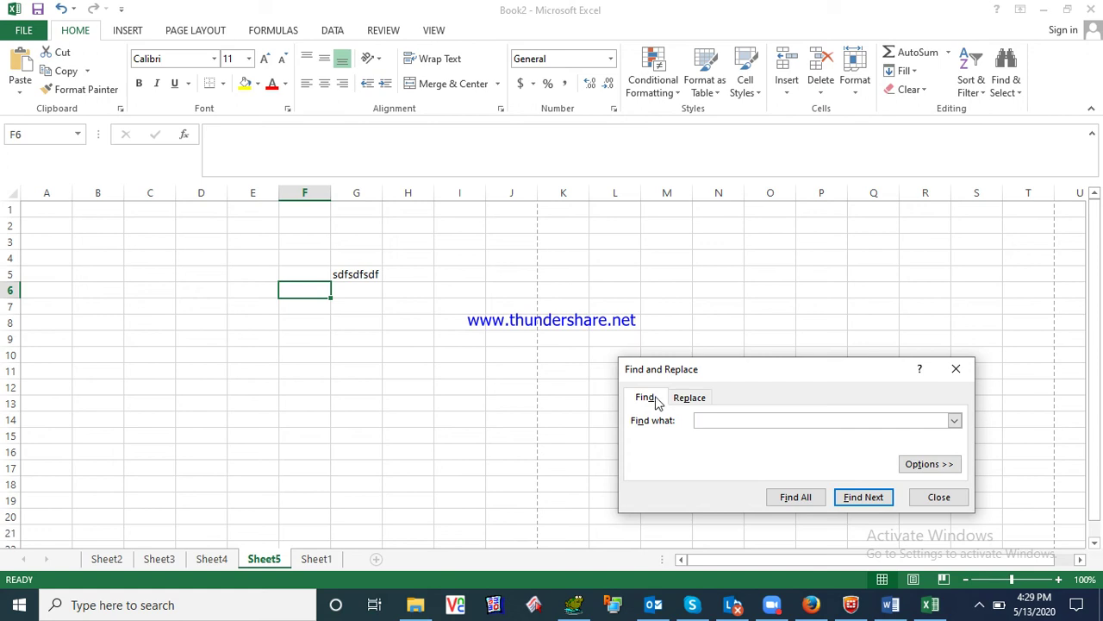
{"action": "left_click", "coordinate": [688, 401]}
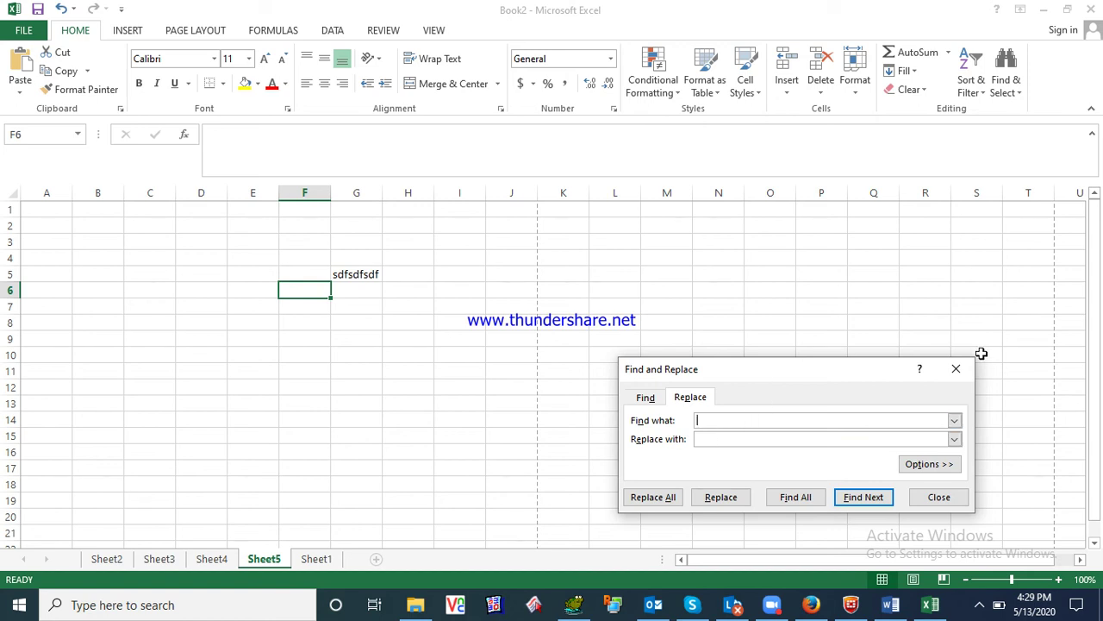
{"action": "left_click", "coordinate": [955, 369]}
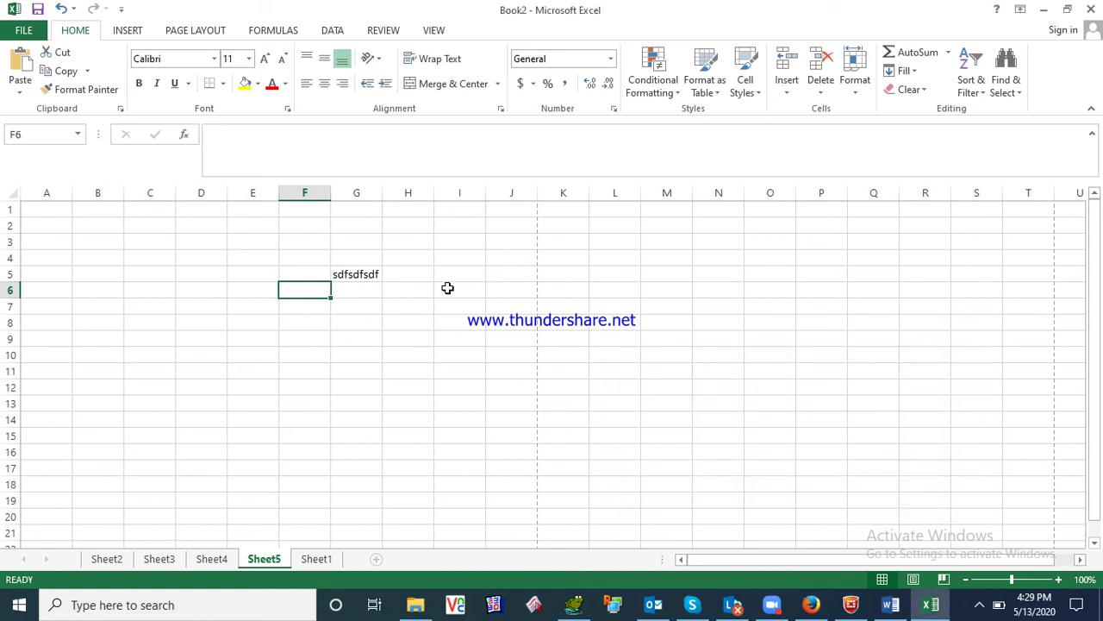
Enter 'happy' in cell I6 and locate it with Ctrl+F and Find Next
{"action": "left_click", "coordinate": [447, 291]}
{"action": "type", "text": "happ"}
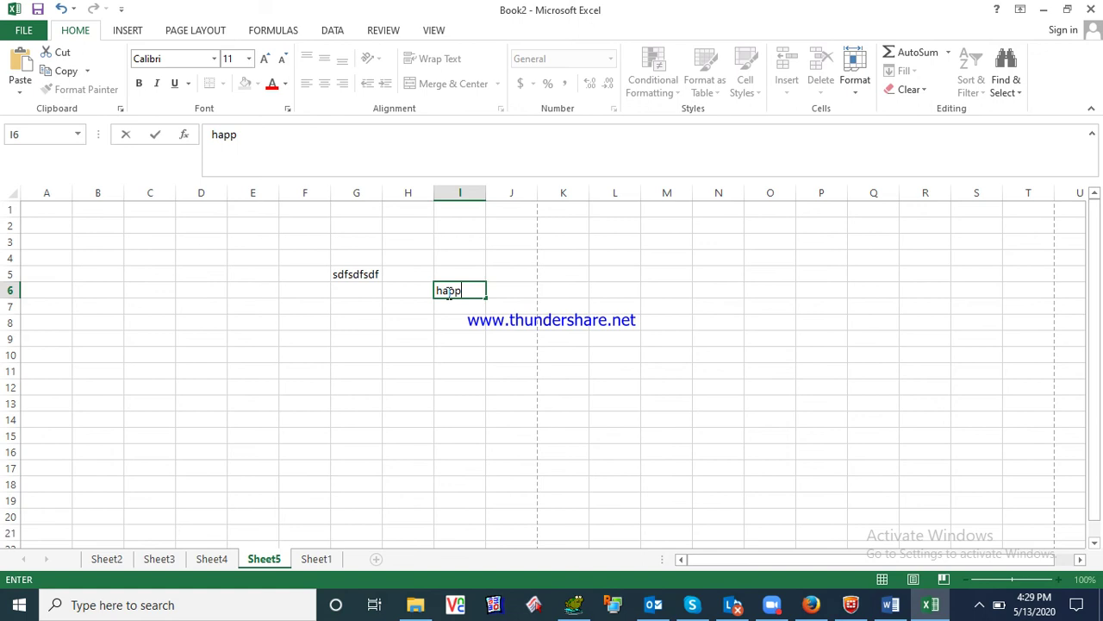
{"action": "type", "text": "y"}
{"action": "key", "text": "Return"}
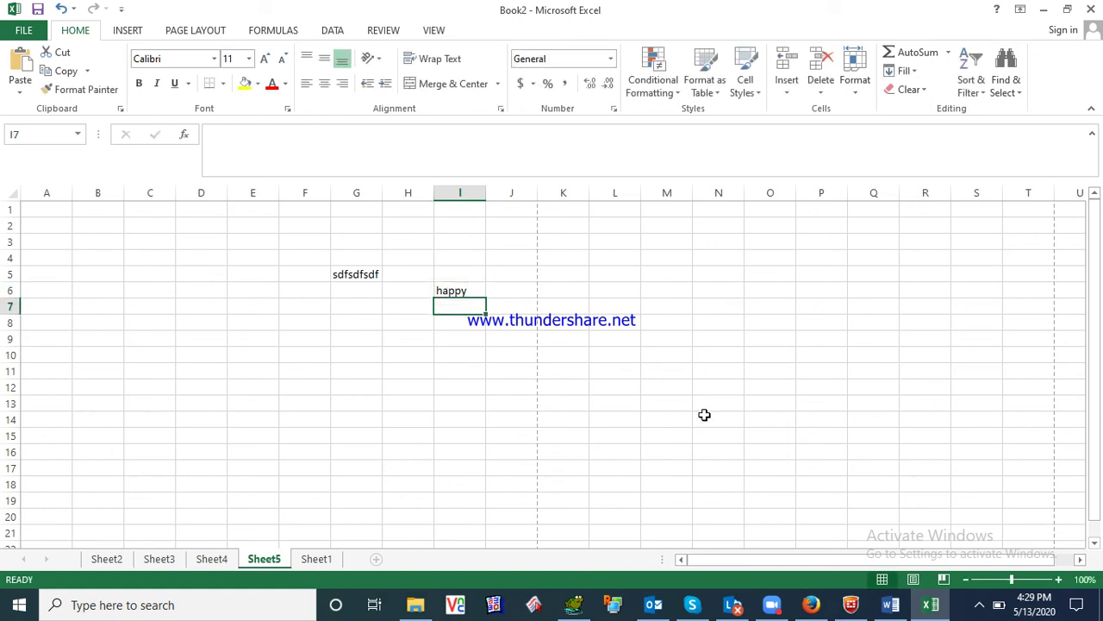
{"action": "key", "text": "ctrl+f"}
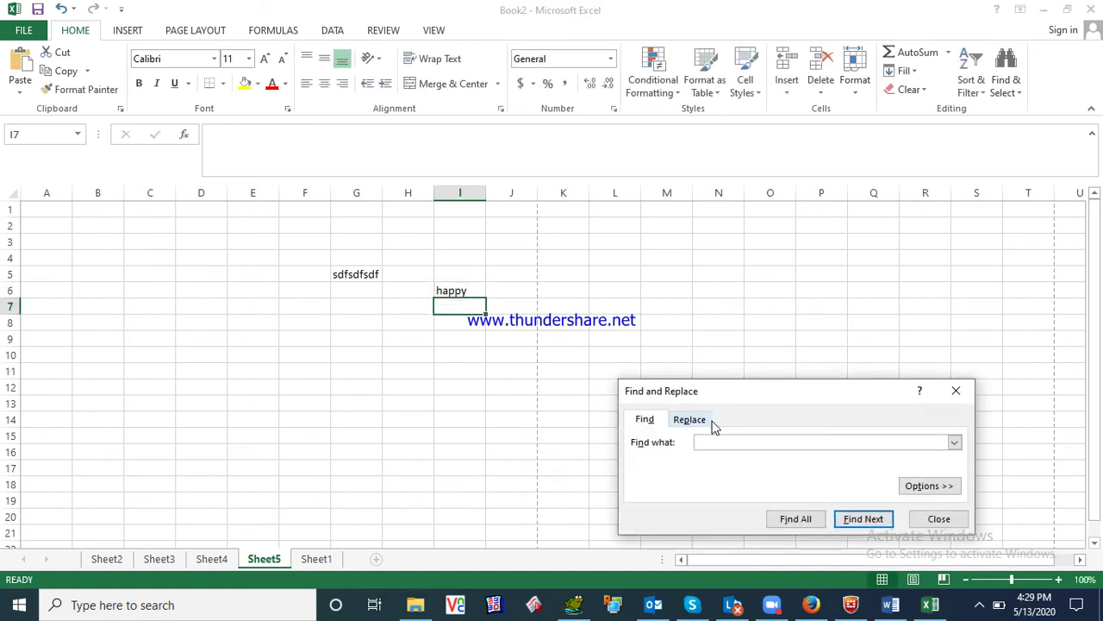
{"action": "left_click", "coordinate": [707, 440]}
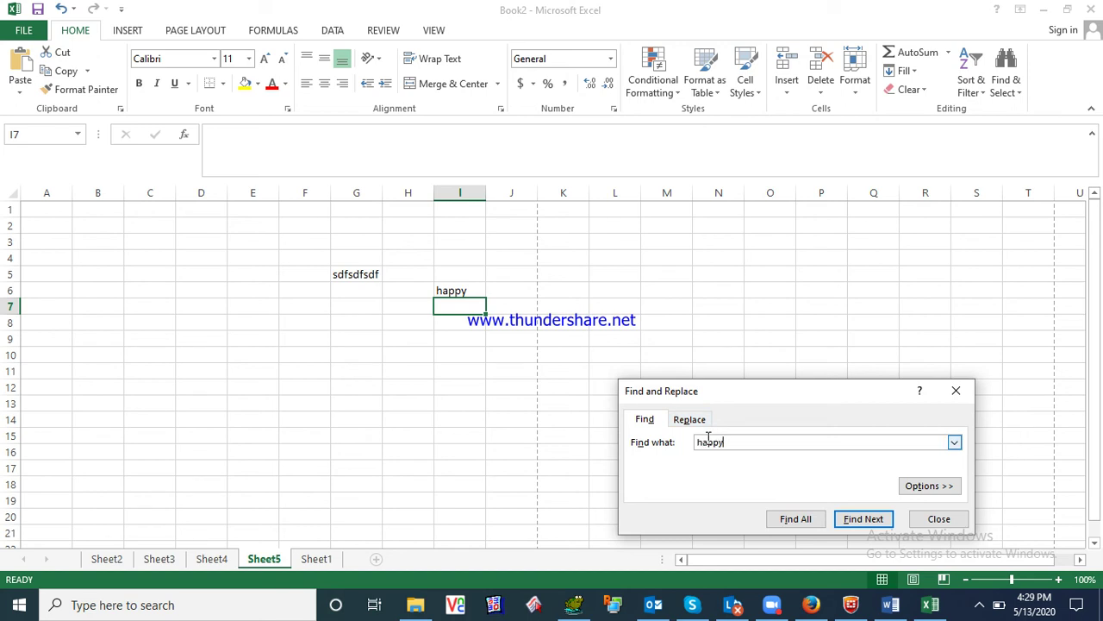
{"action": "key", "text": "Return"}
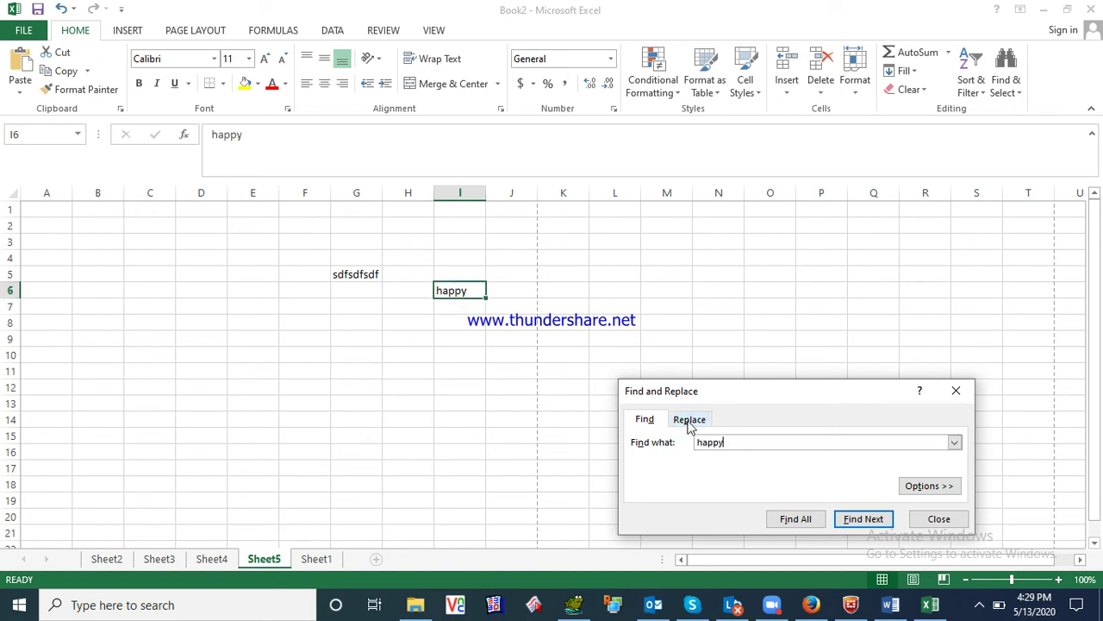
Replace 'happy' with 'happp' in I6, then go back to the Word list
{"action": "left_click", "coordinate": [689, 418]}
{"action": "left_click", "coordinate": [707, 459]}
{"action": "type", "text": "happp"}
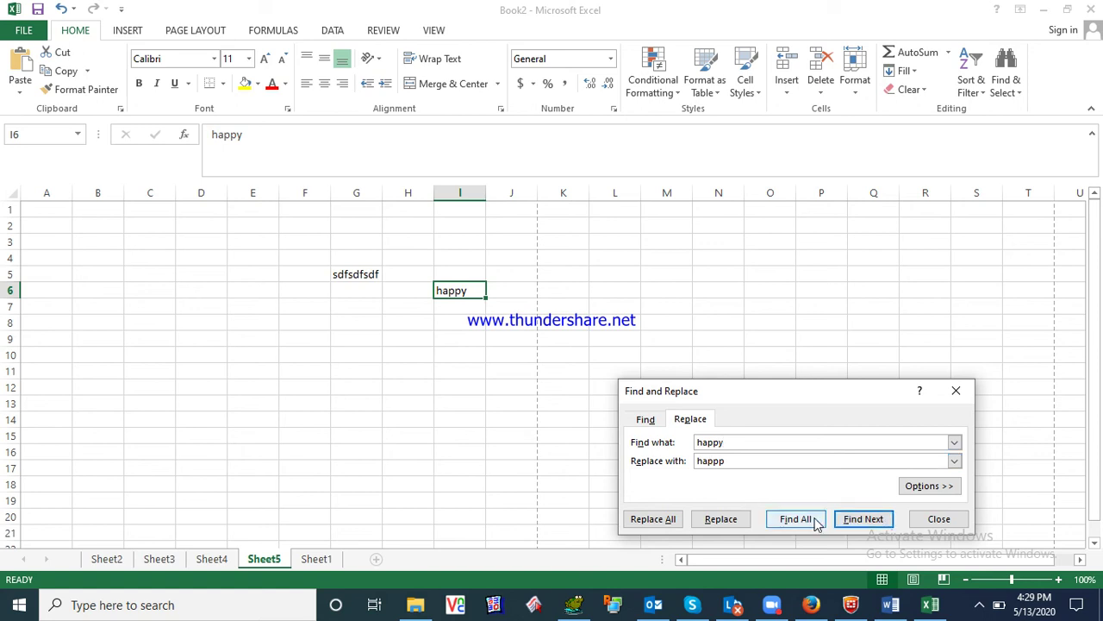
{"action": "left_click", "coordinate": [707, 522]}
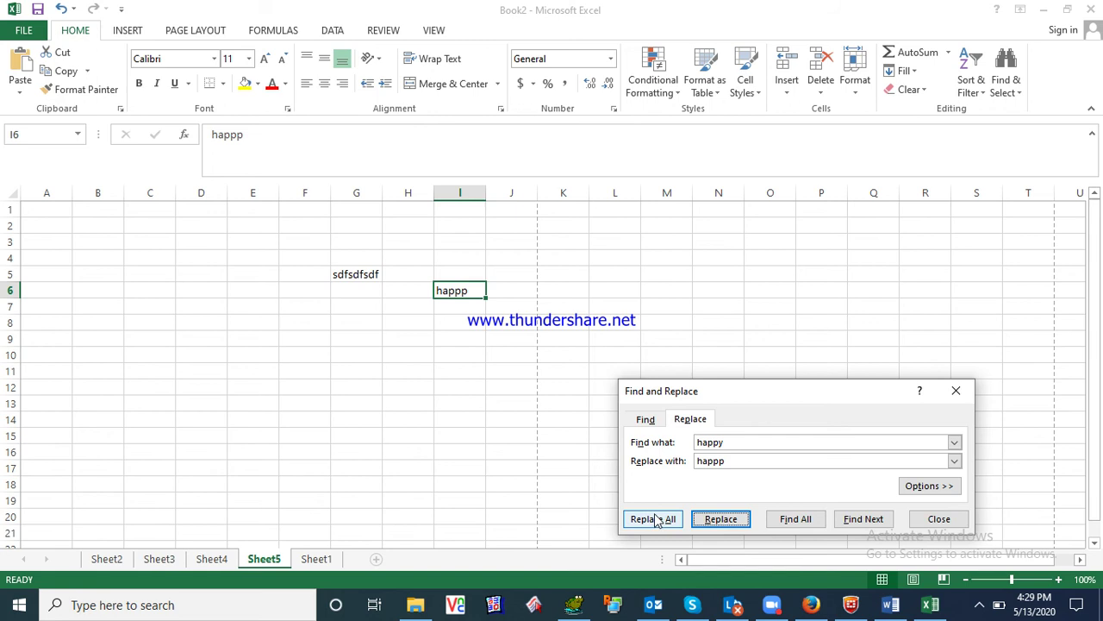
{"action": "left_click", "coordinate": [956, 391]}
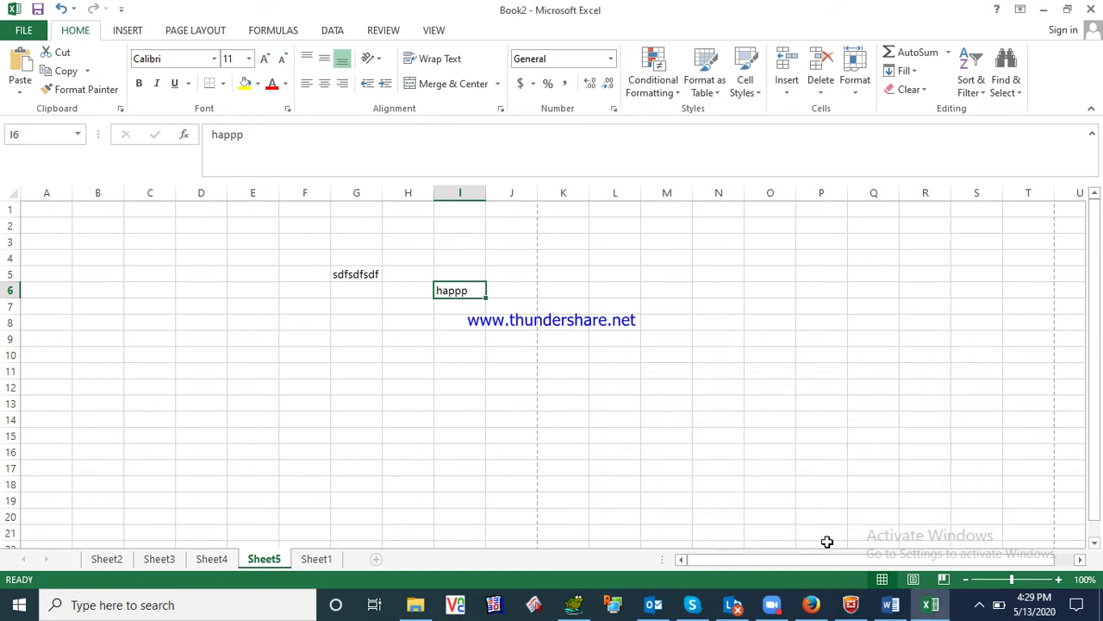
{"action": "left_click", "coordinate": [891, 604]}
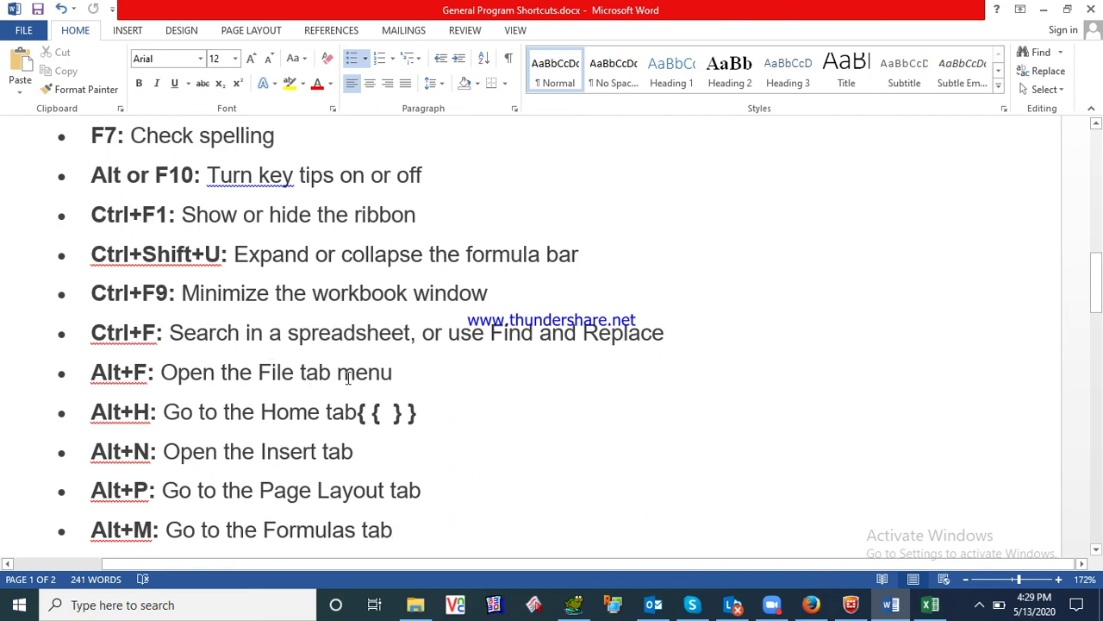
Go through the Alt+F, Alt+H, Alt+N and Alt+P tab entries, then scroll to page 2
{"action": "left_click", "coordinate": [411, 375]}
{"action": "left_click", "coordinate": [409, 379]}
{"action": "left_click", "coordinate": [439, 408]}
{"action": "left_click", "coordinate": [431, 452]}
{"action": "left_click_drag", "start_coordinate": [1099, 286], "coordinate": [1099, 298]}
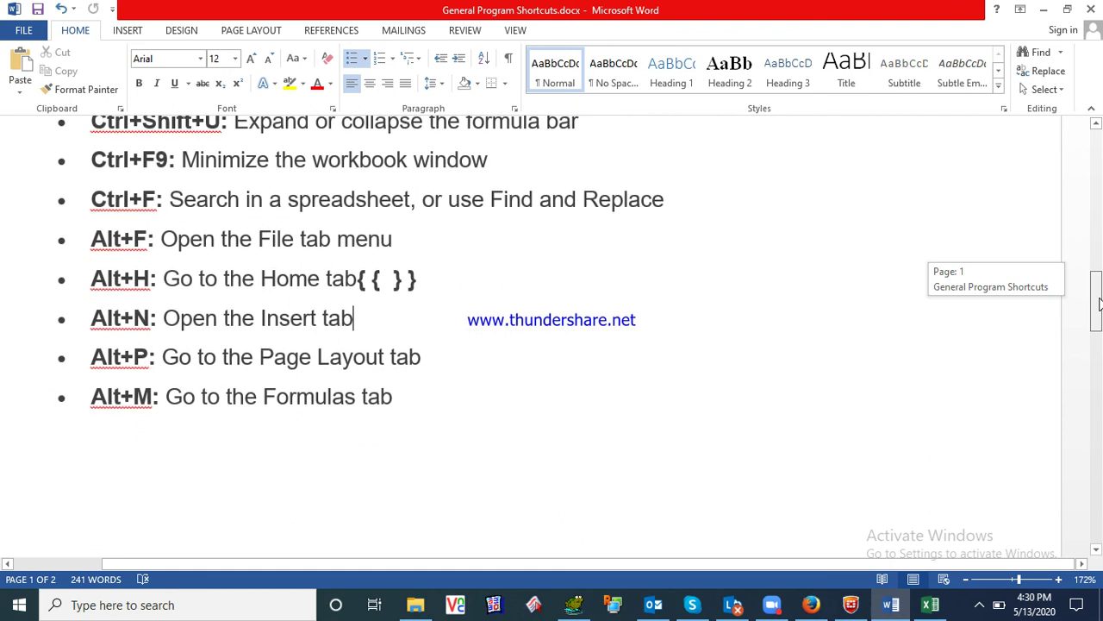
{"action": "left_click", "coordinate": [459, 361]}
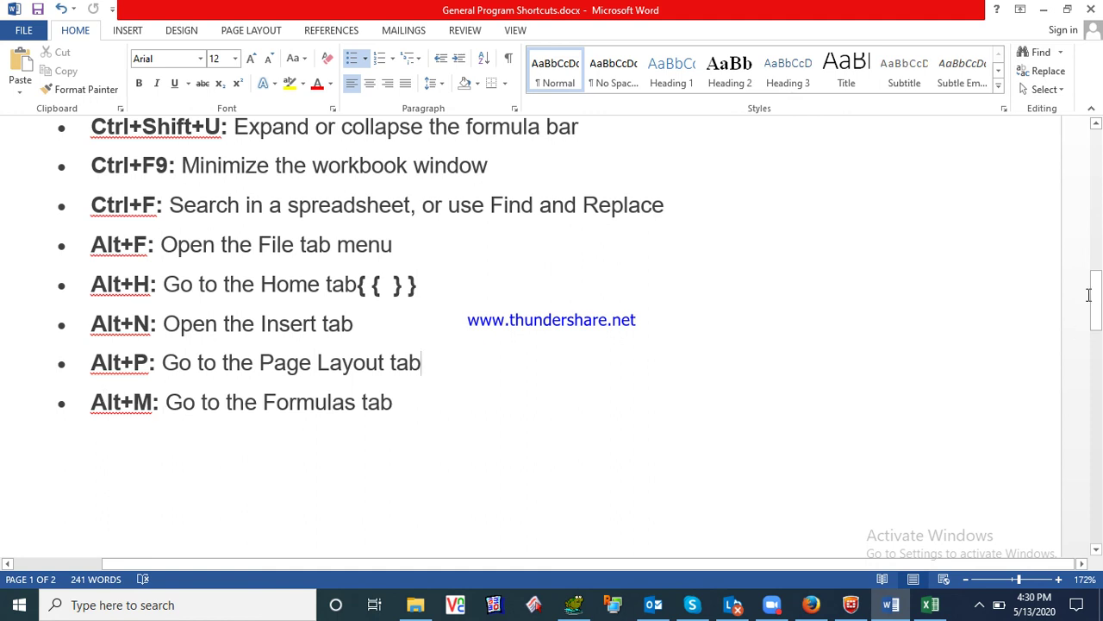
{"action": "left_click_drag", "start_coordinate": [1100, 300], "coordinate": [1100, 377]}
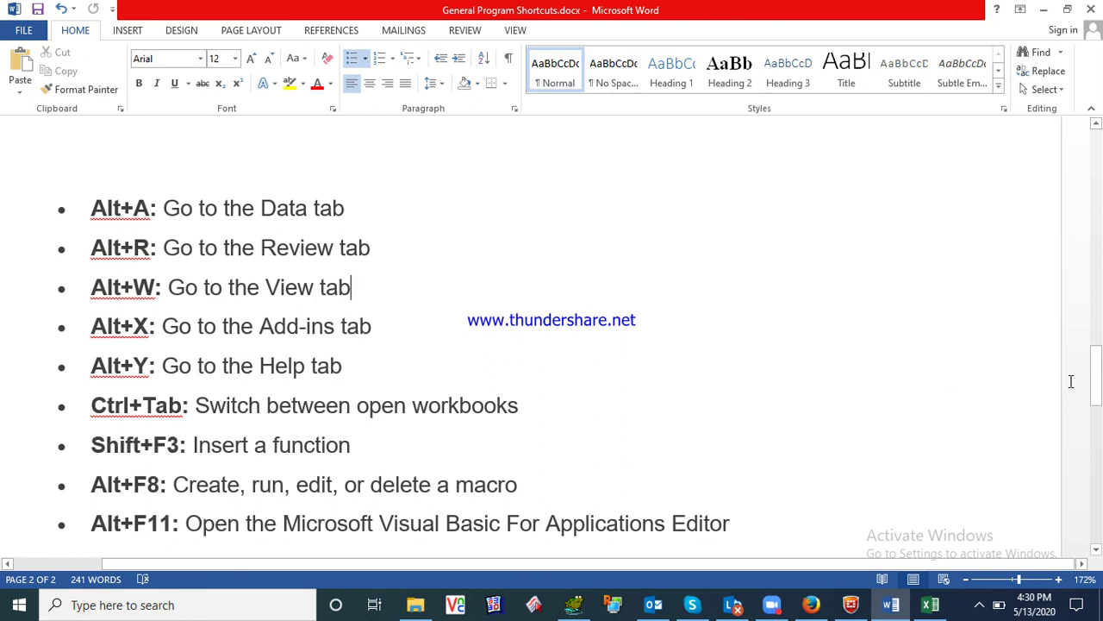
{"action": "left_click_drag", "start_coordinate": [1095, 374], "coordinate": [1099, 389]}
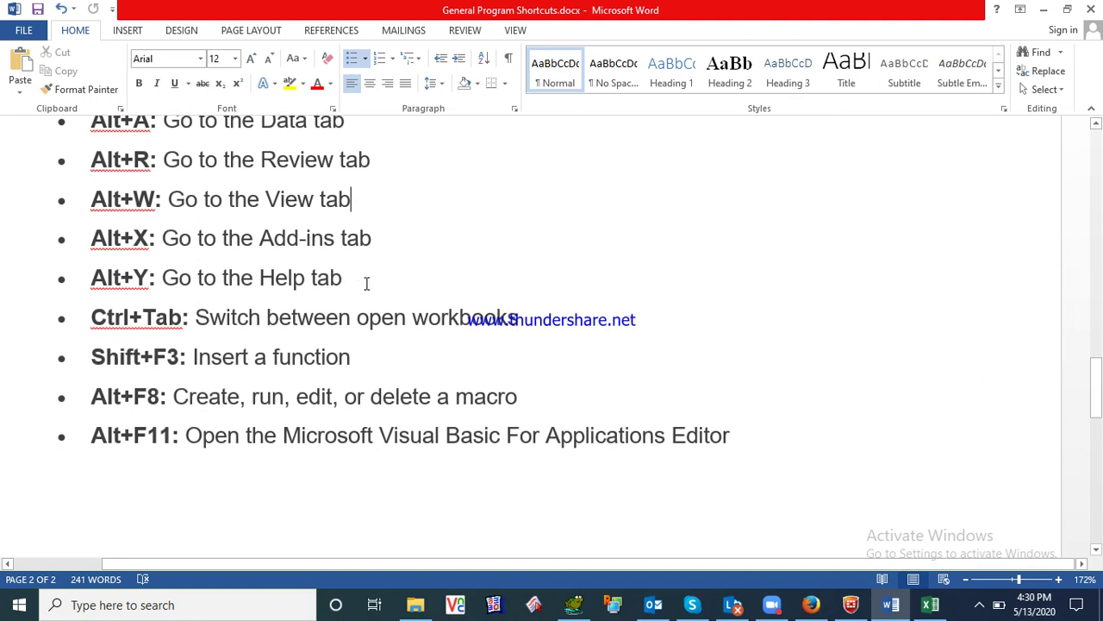
{"action": "left_click", "coordinate": [340, 291]}
{"action": "left_click", "coordinate": [546, 321]}
{"action": "left_click", "coordinate": [369, 360]}
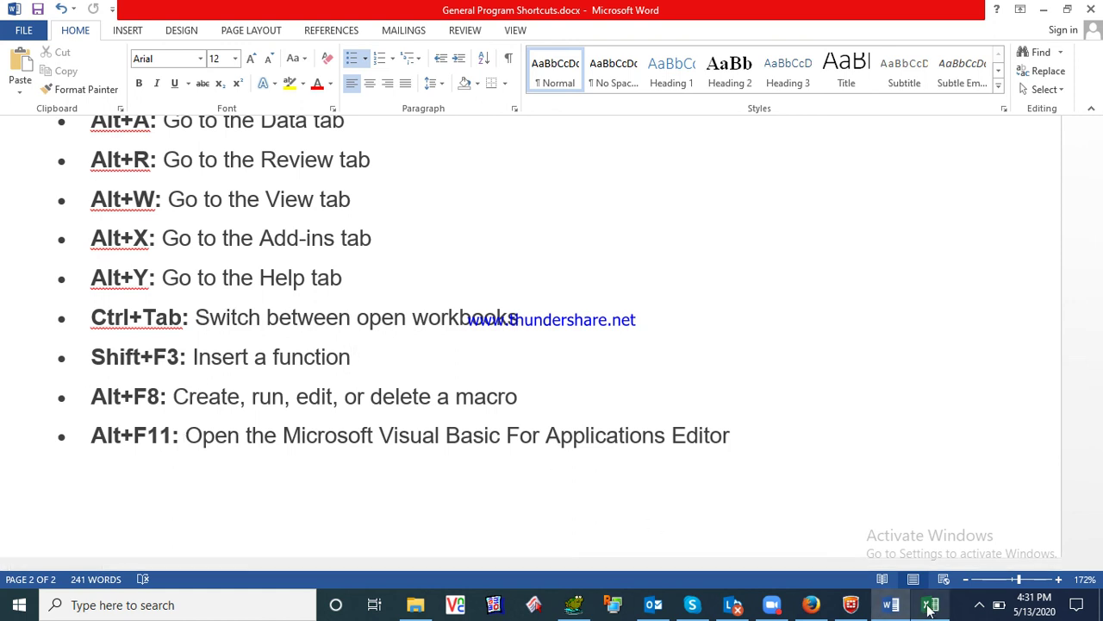
In Excel, select cell J11, show the Alt key tips and minimize Word
{"action": "left_click", "coordinate": [929, 606]}
{"action": "left_click", "coordinate": [522, 373]}
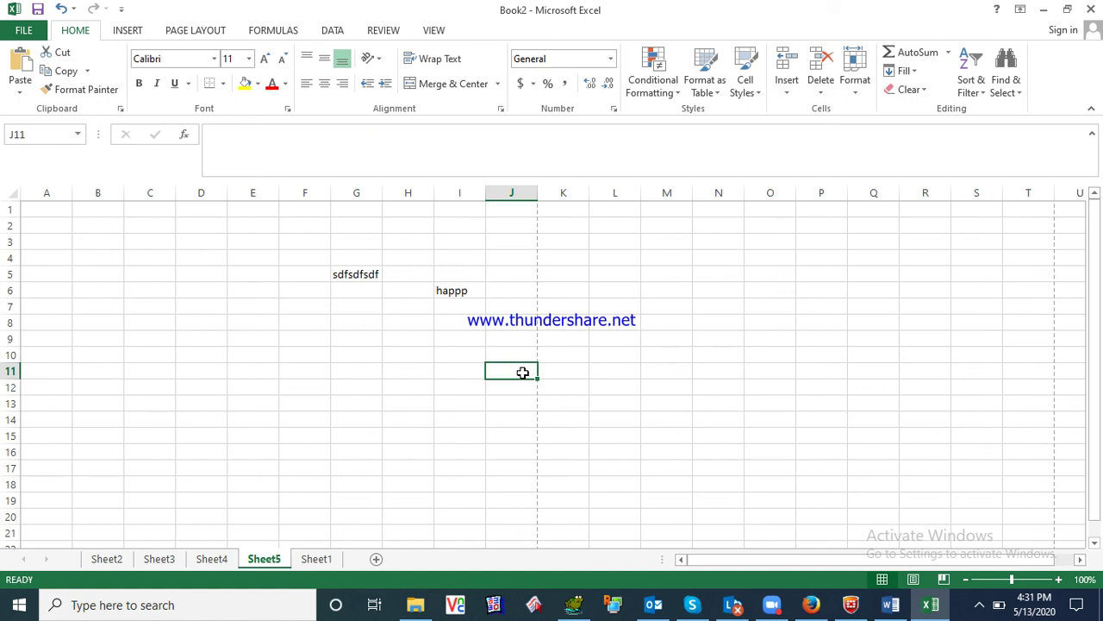
{"action": "key", "text": "alt"}
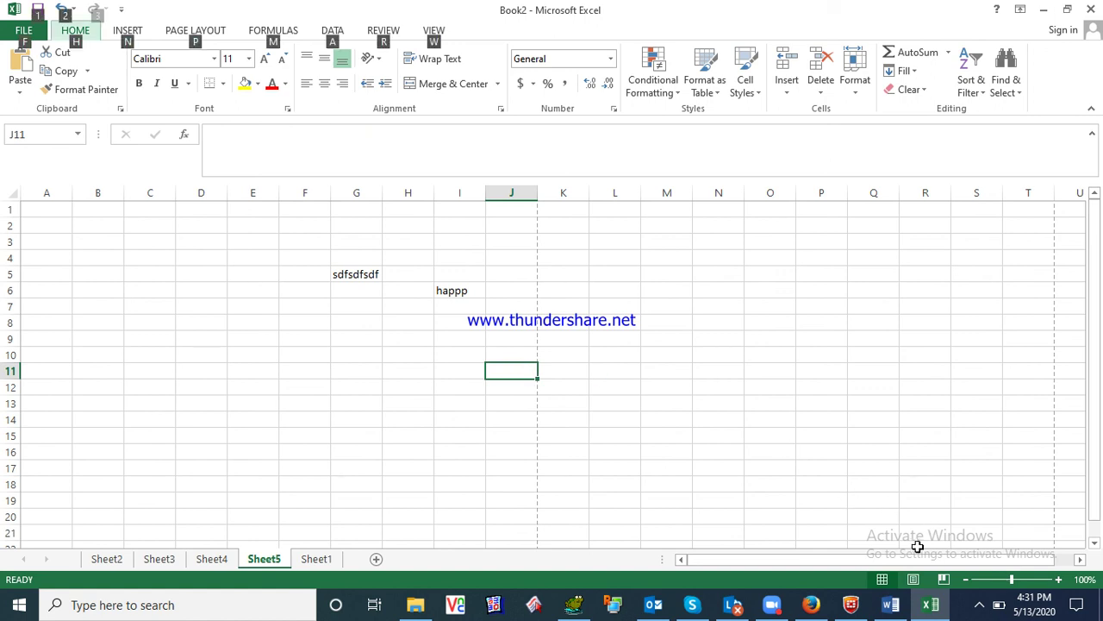
{"action": "left_click", "coordinate": [892, 609]}
{"action": "left_click", "coordinate": [892, 608]}
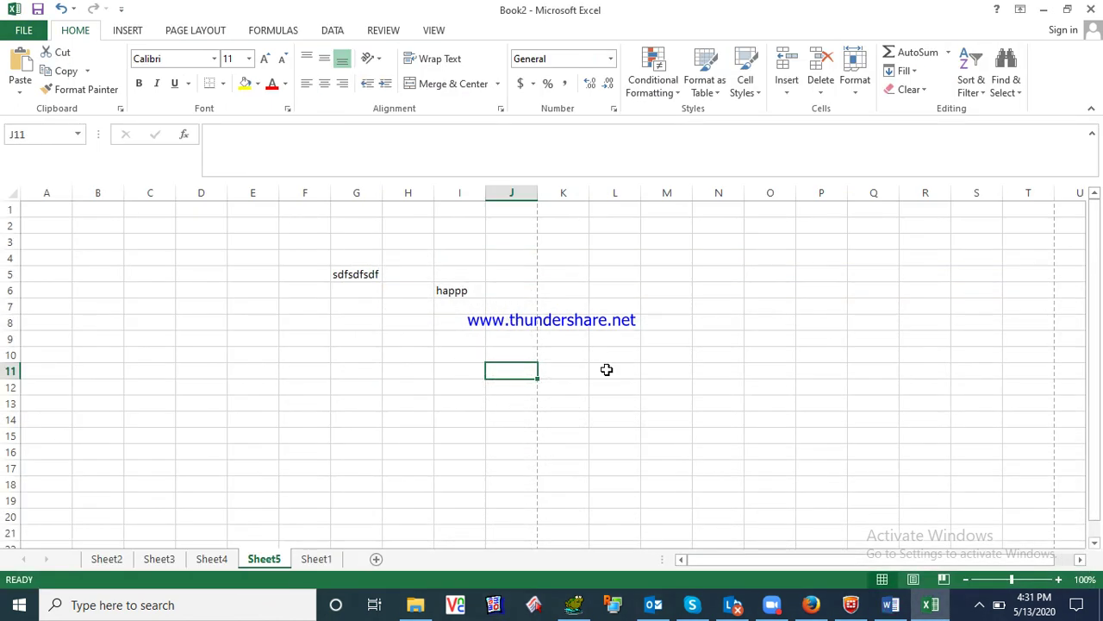
Open and close the Alt+F8 Macro list, then bring up the screen recorder from the tray
{"action": "key", "text": "alt+F8"}
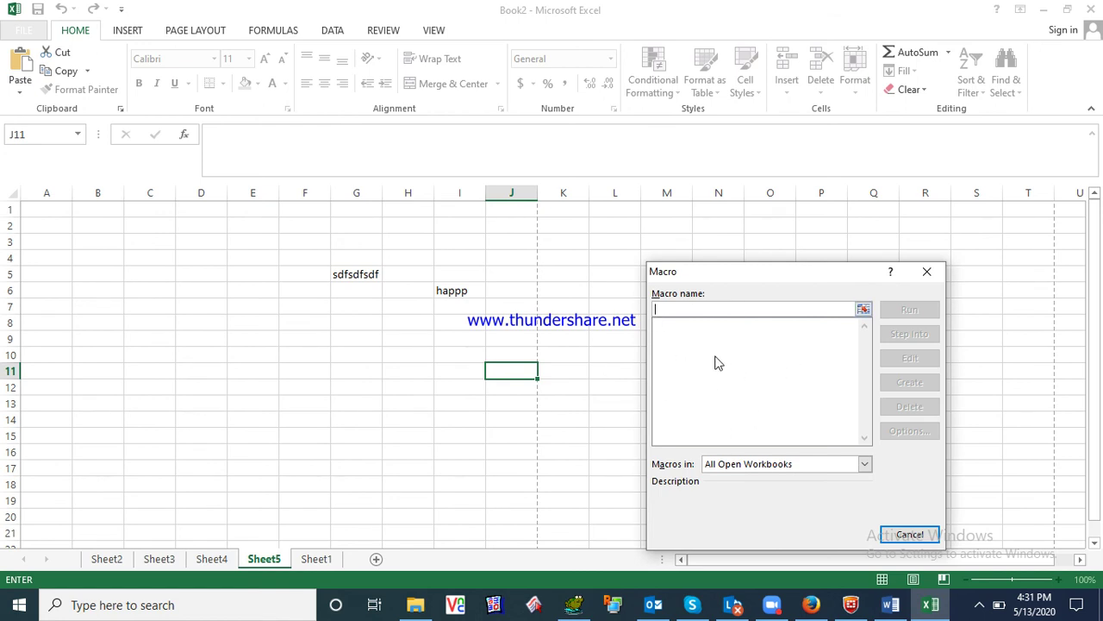
{"action": "left_click", "coordinate": [926, 271]}
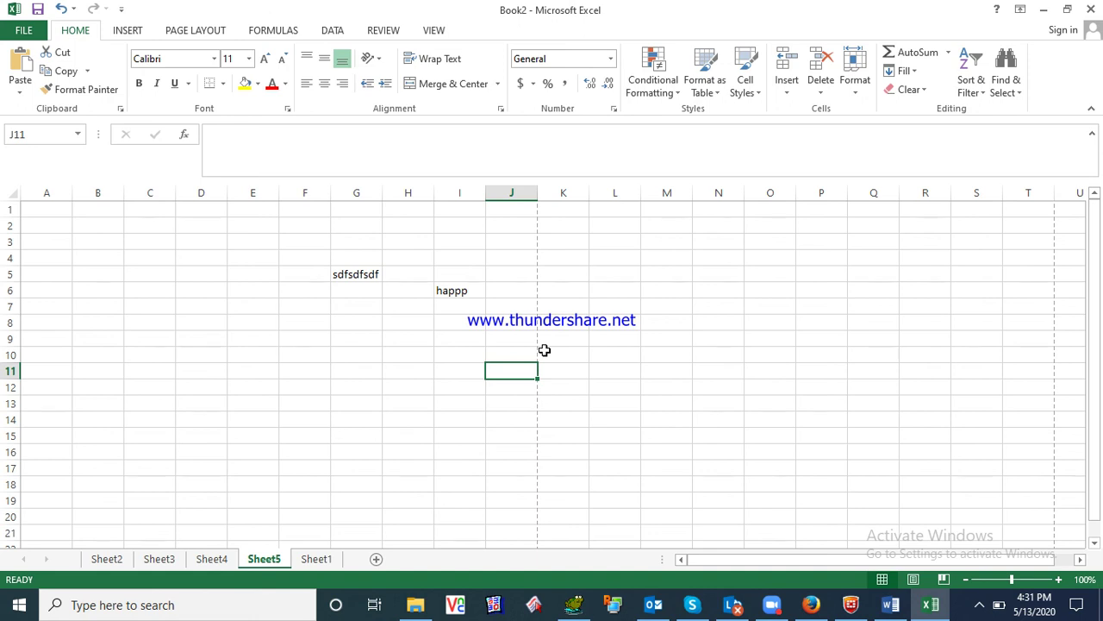
{"action": "left_click", "coordinate": [979, 605]}
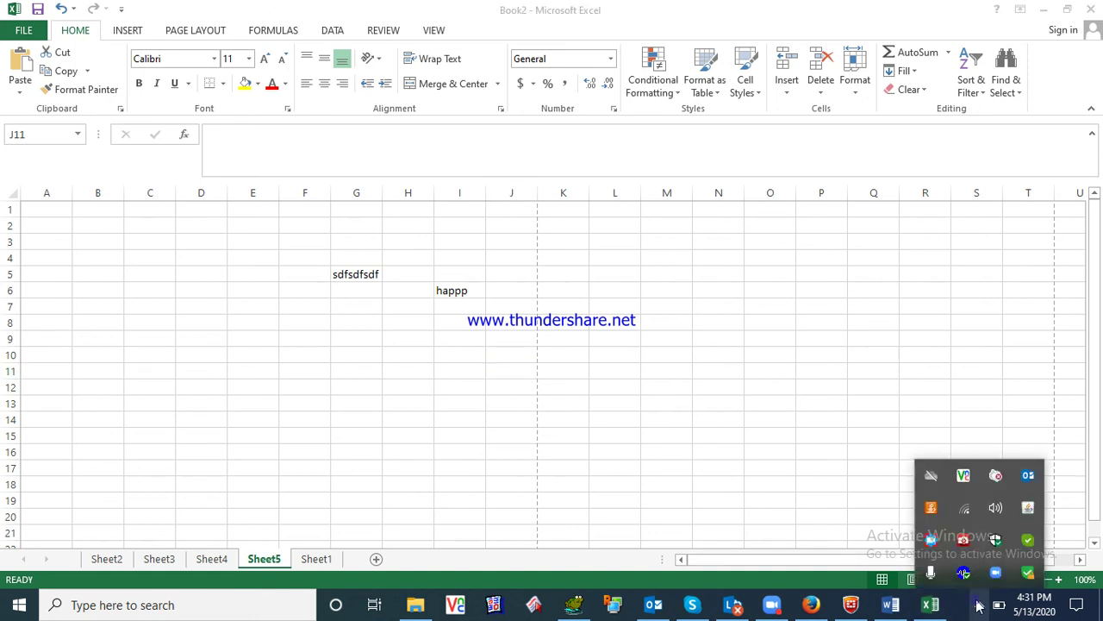
{"action": "left_click", "coordinate": [931, 538]}
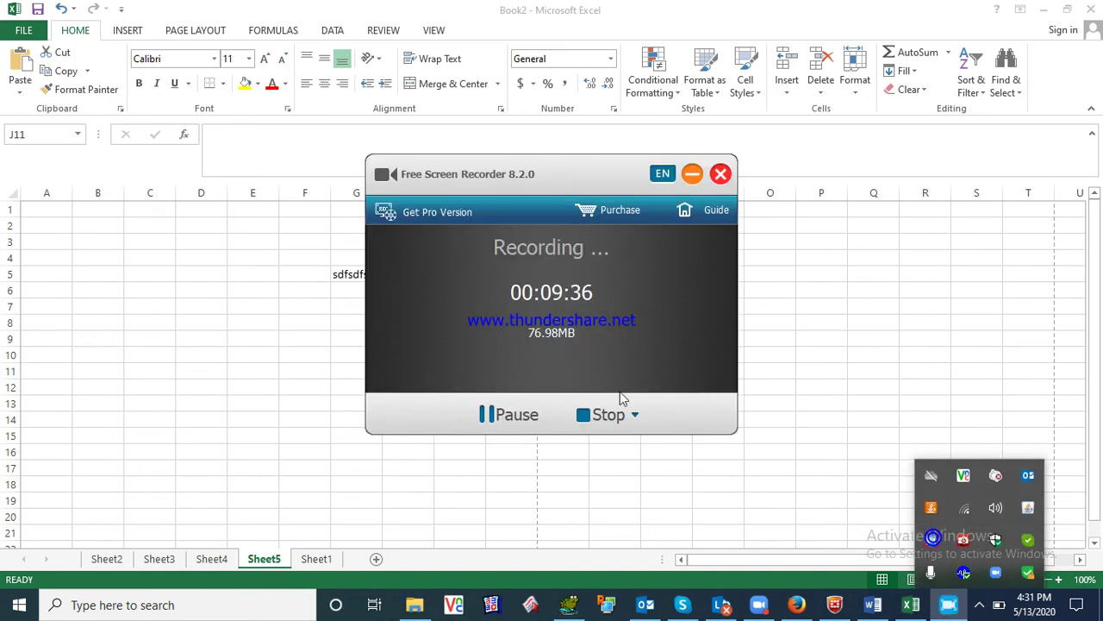